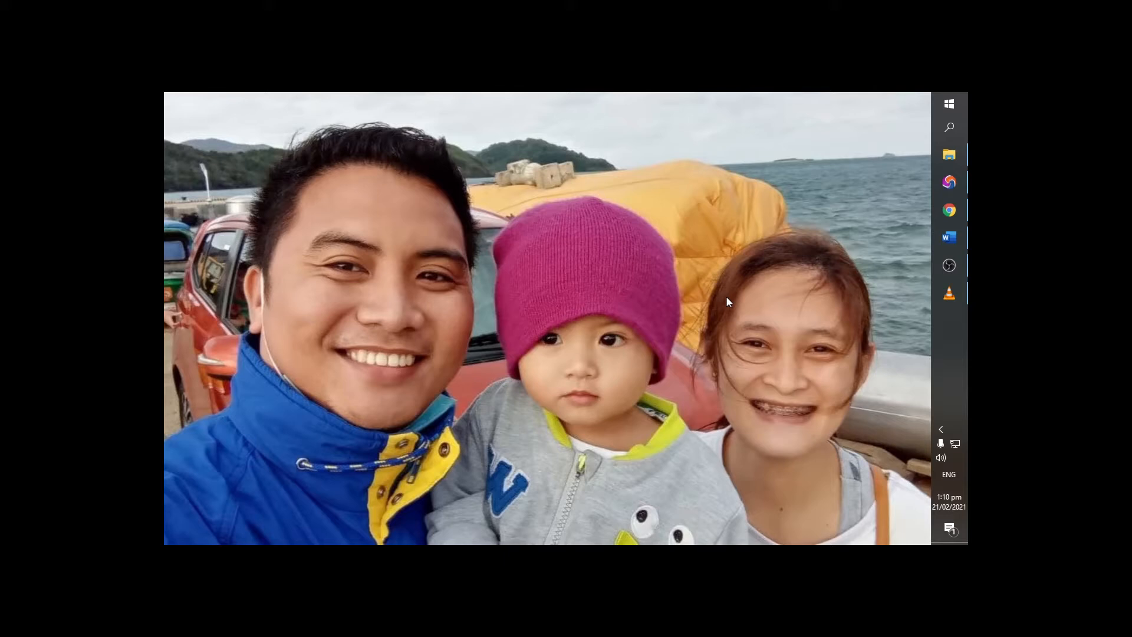
Switch to Word, clear the existing content from the document and centre the empty first line
left_click(949, 237)
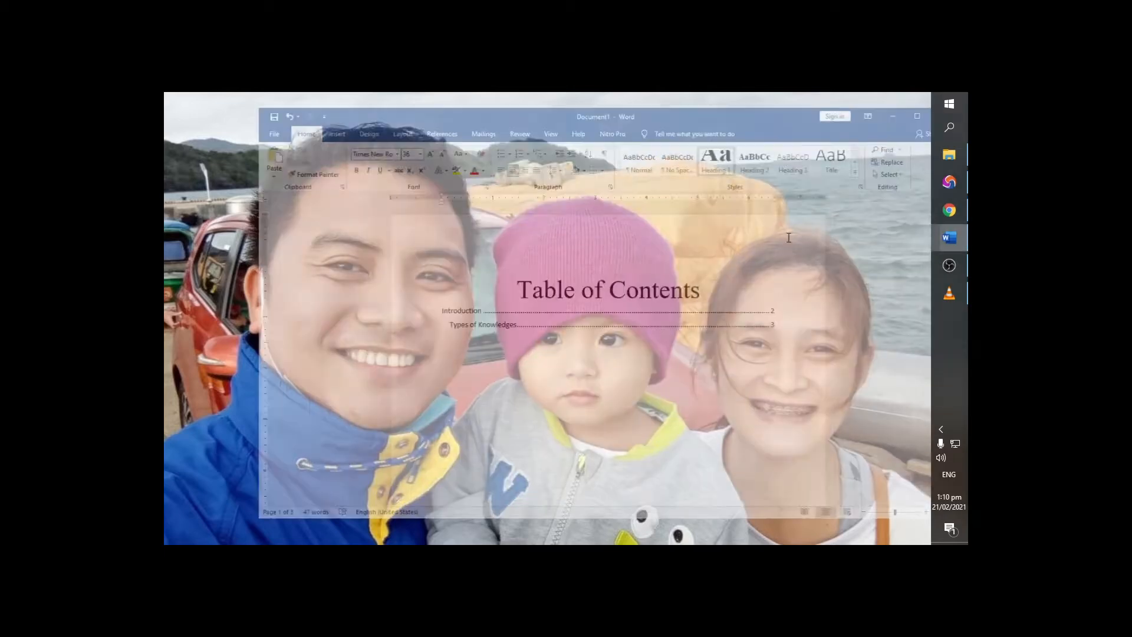
key("Delete")
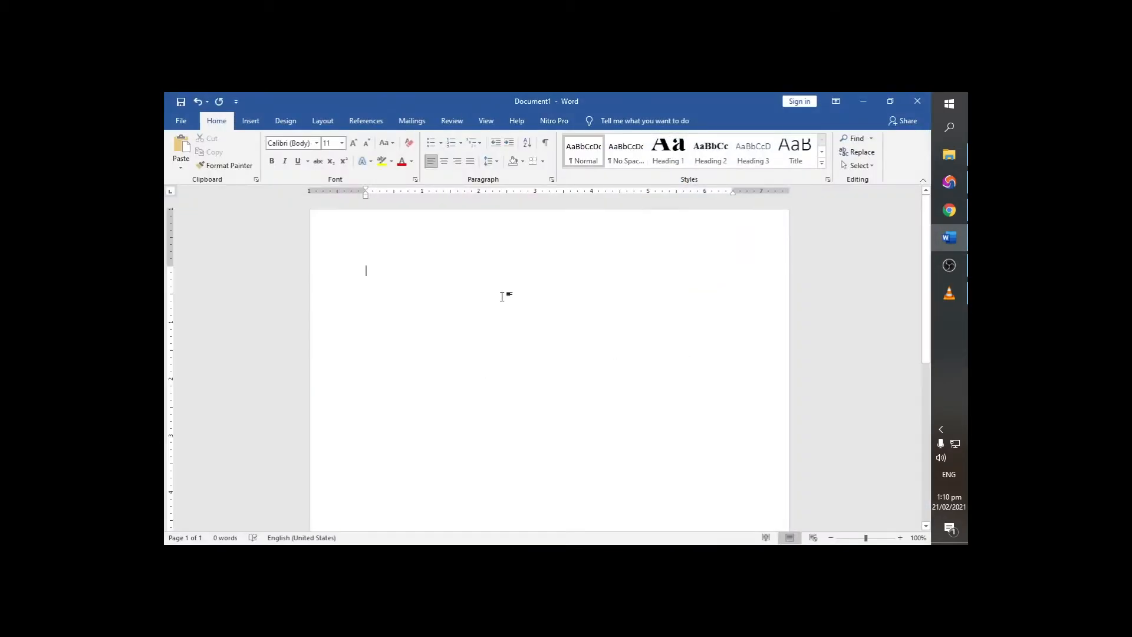
key("ctrl+e")
type("Table")
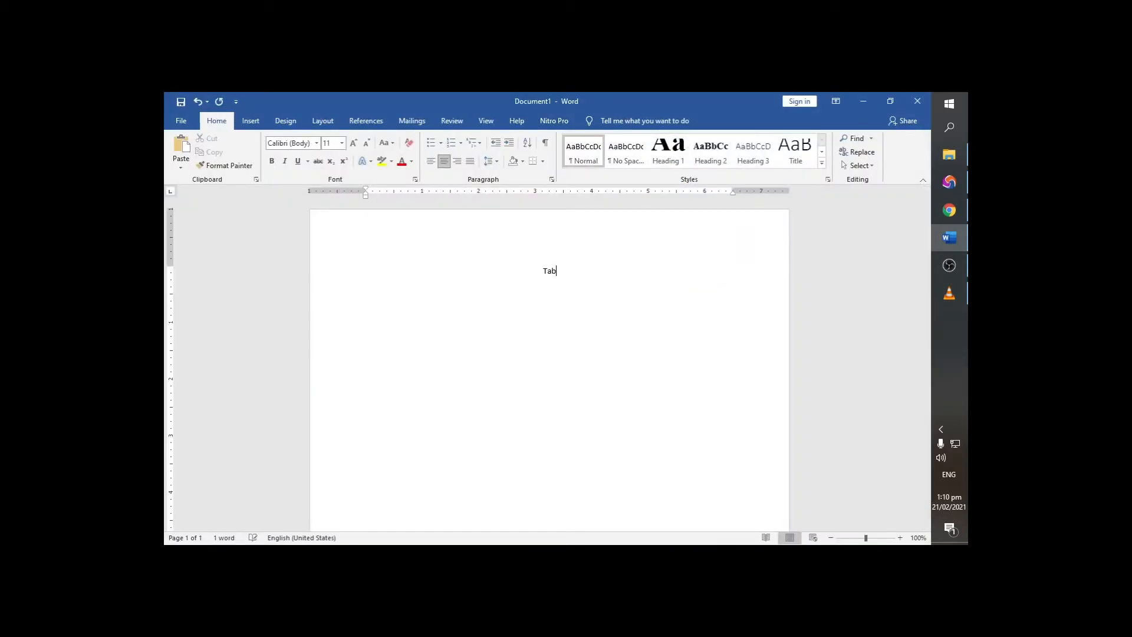
key("BackSpace")
key("BackSpace")
key("BackSpace")
key("BackSpace")
key("BackSpace")
Set the text font to Times New Roman at 15 pt
left_click(316, 142)
left_click(318, 299)
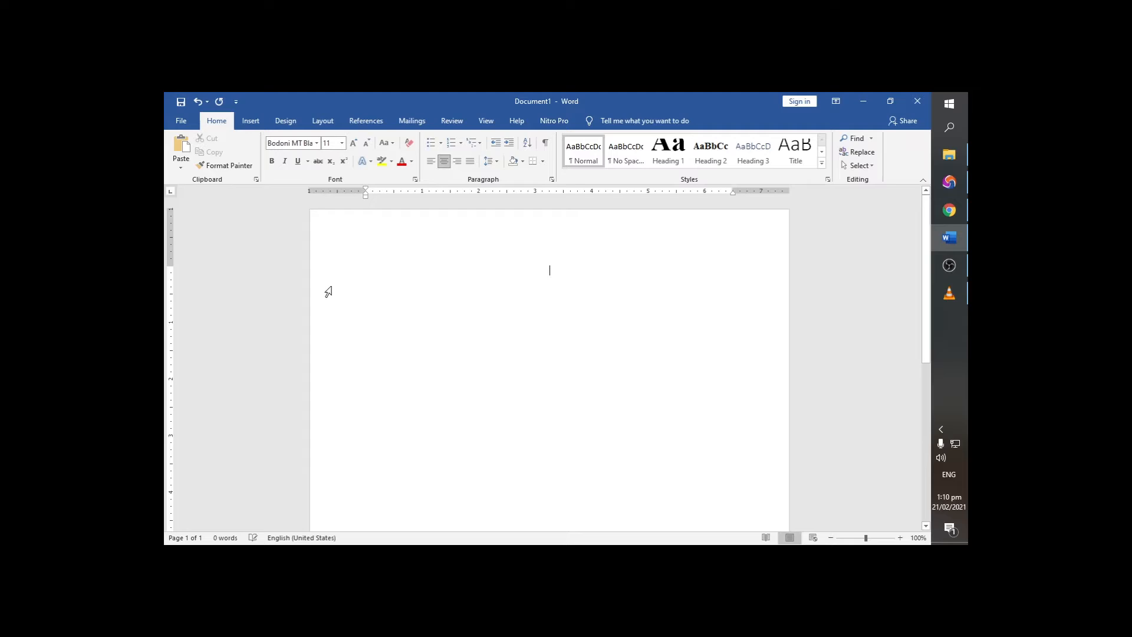
left_click(316, 143)
left_click(308, 230)
key("ctrl+bracketright")
key("ctrl+bracketright")
key("ctrl+bracketright")
key("ctrl+bracketright")
Write the title "Table Content" and a left-aligned Introduction entry with a dotted and dashed leader ending in page number 2
type("Table ")
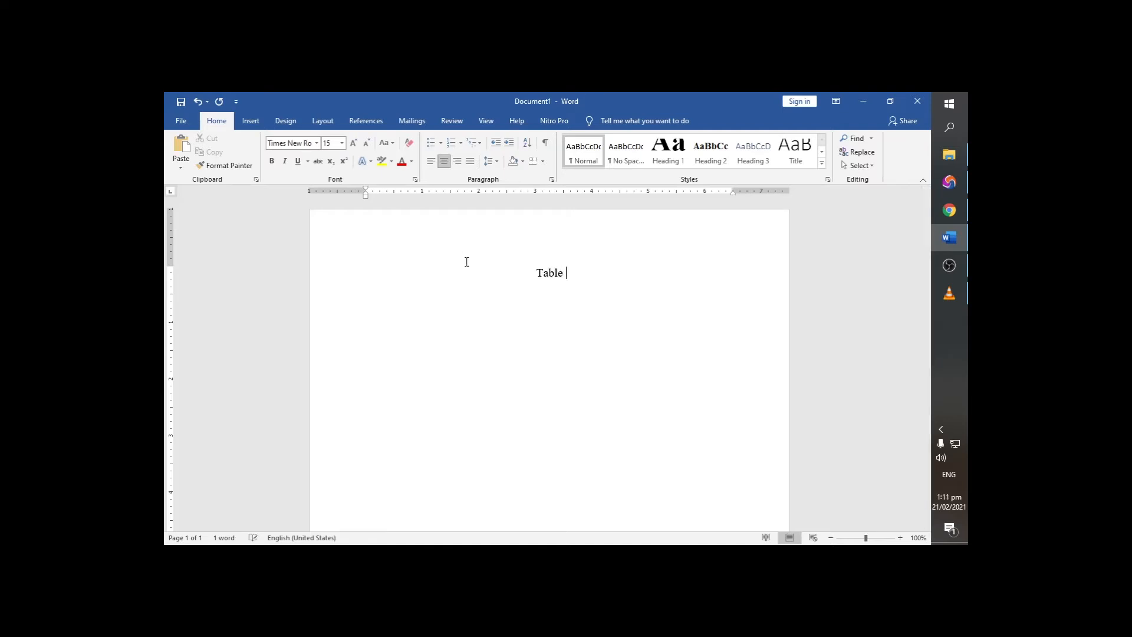
type("Content")
key("ctrl+l")
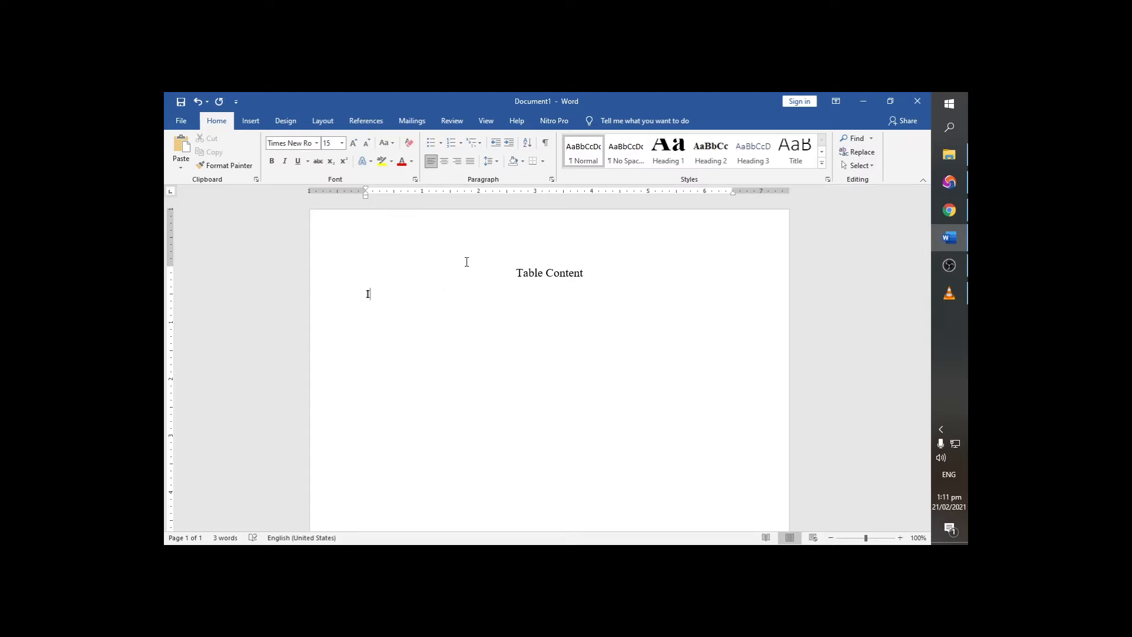
key("BackSpace")
type("Introduction . . . . . . . . . . . . . .")
type(" . - - - - ")
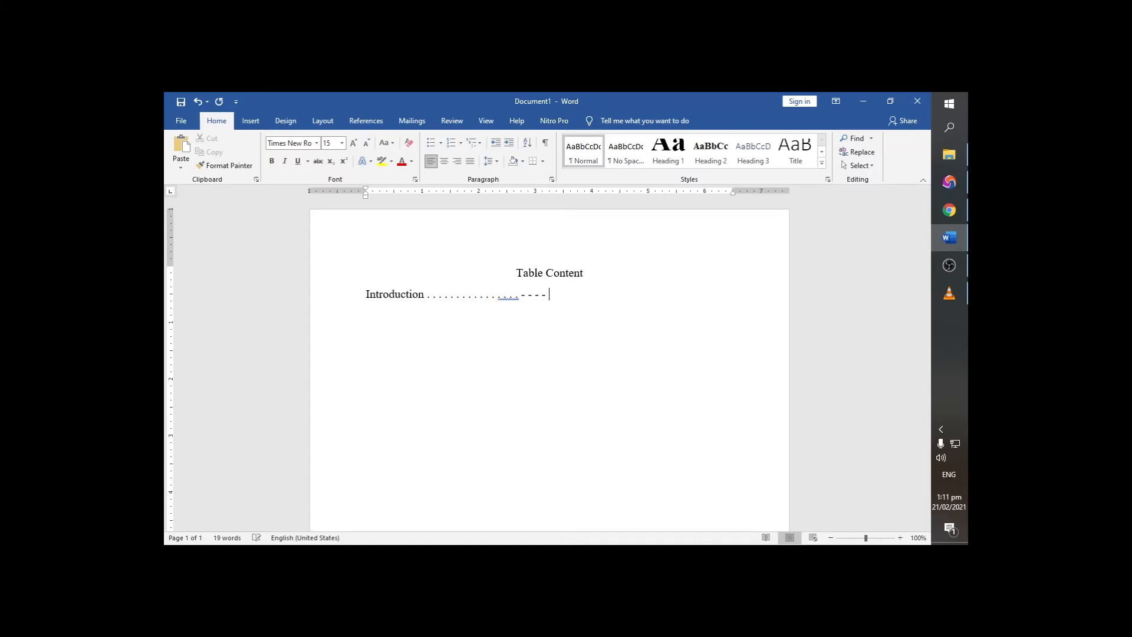
type("- - - - - - -")
key("Tab")
type("2")
Add an Objectives entry with a dashed leader and page number 3, and clear the whole manually written table
key("Return")
type("object")
key("BackSpace")
key("BackSpace")
key("BackSpace")
key("BackSpace")
key("BackSpace")
key("BackSpace")
type("Ob")
key("BackSpace")
key("BackSpace")
type("Objectives - - - - -  - -")
key("Tab")
type("3")
key("ctrl+a")
key("Delete")
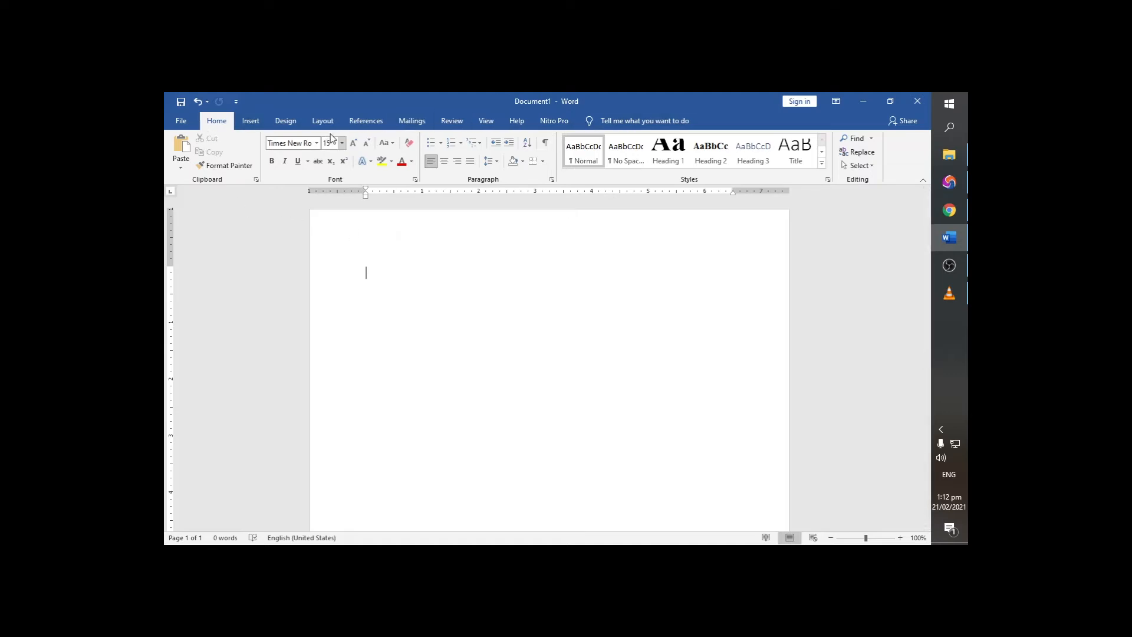
Insert a table of contents using the built-in Automatic Table 2 design
left_click(359, 125)
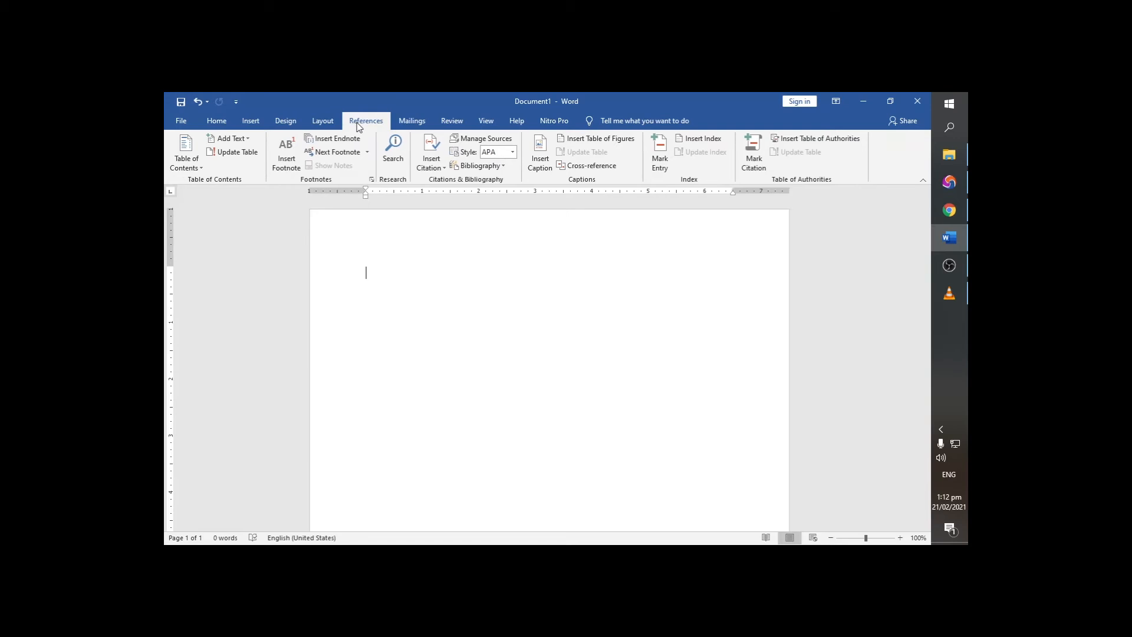
left_click(202, 170)
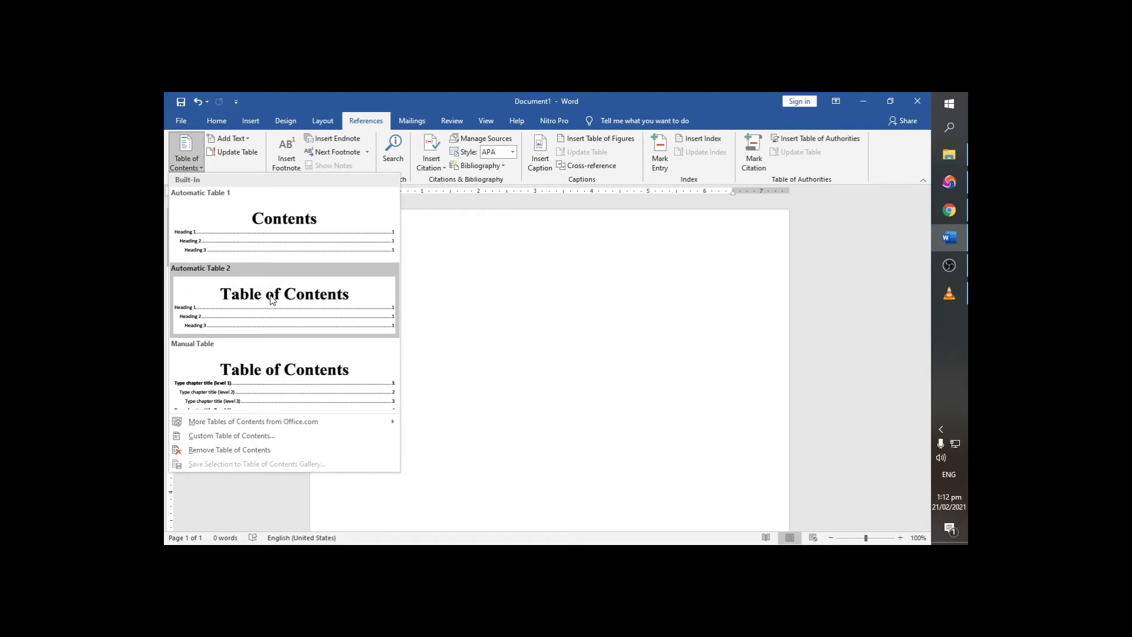
left_click(301, 309)
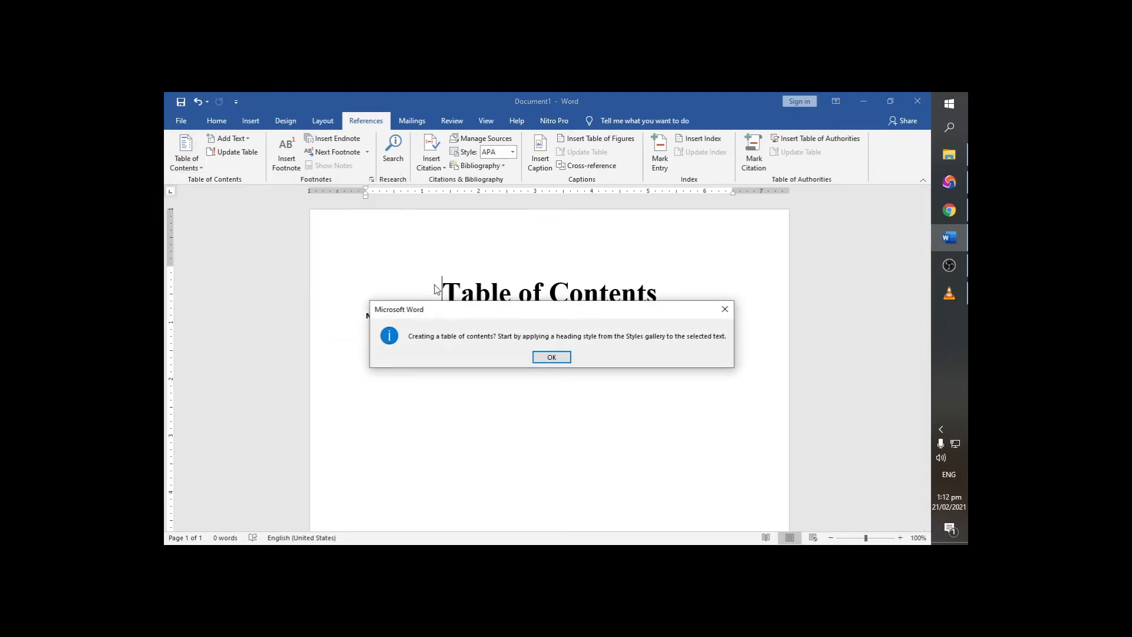
left_click(551, 356)
Insert a page break below the table of contents and write the title "Introduction" on the new page
left_click(399, 325)
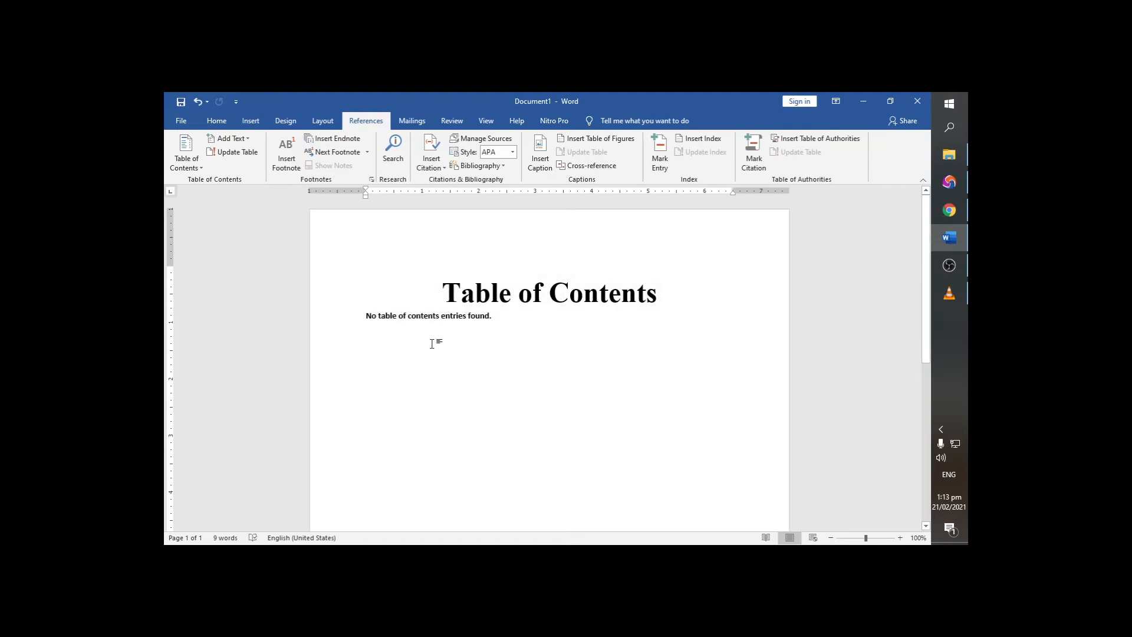
key("ctrl+Return")
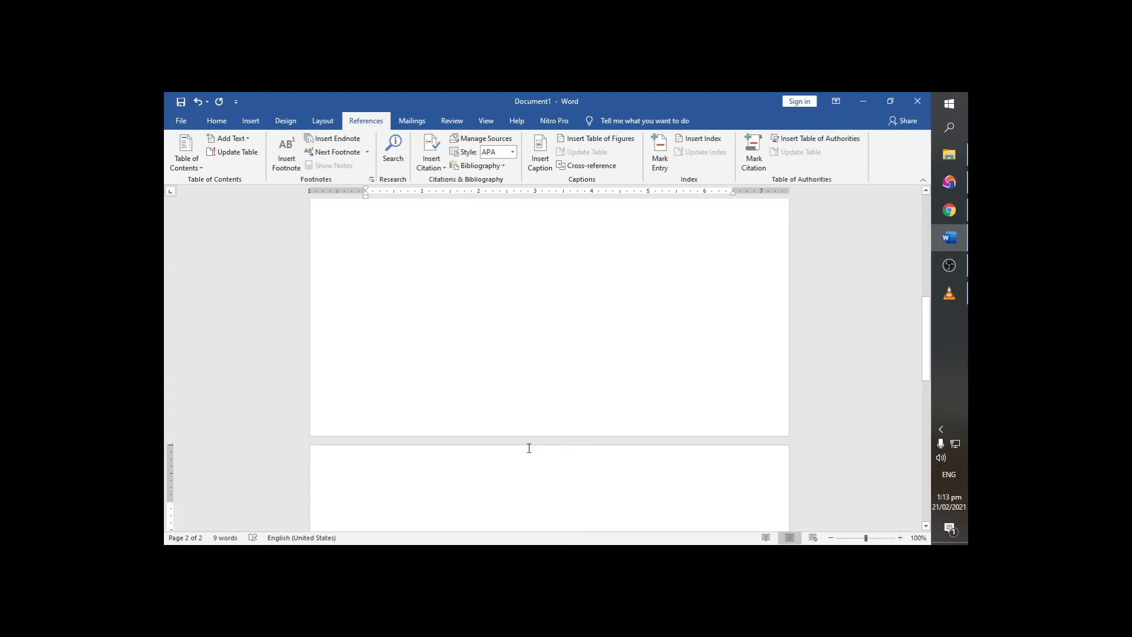
type("Intro")
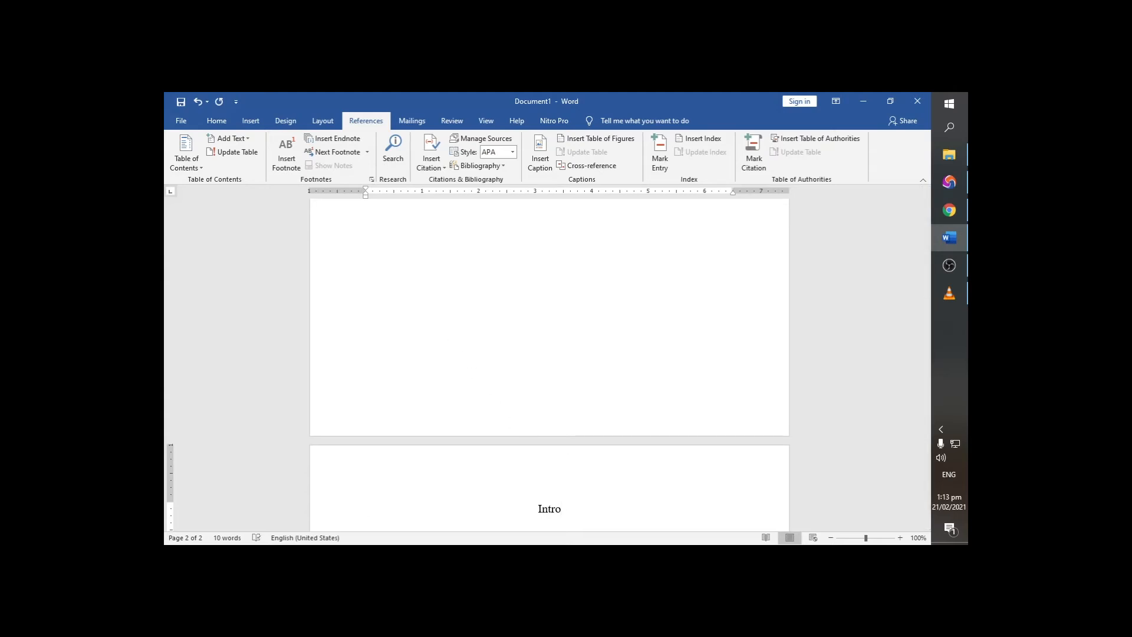
type("duction")
key("Return")
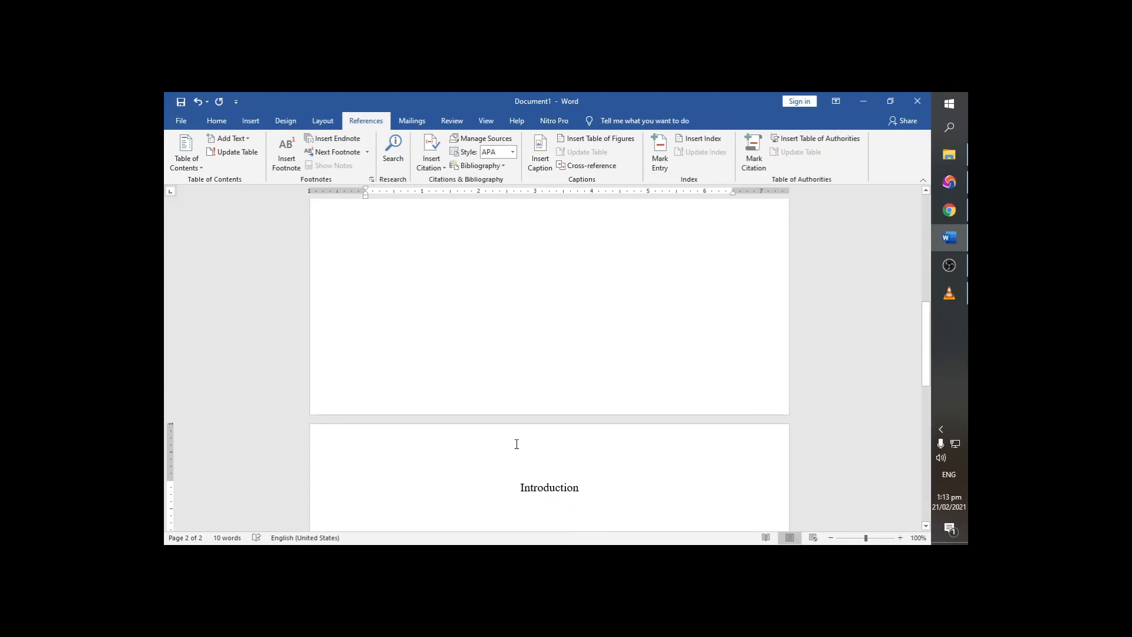
Write the sentence "For the longest time, I have been in this industry." below the Introduction title
scroll(549, 454, "down", 5)
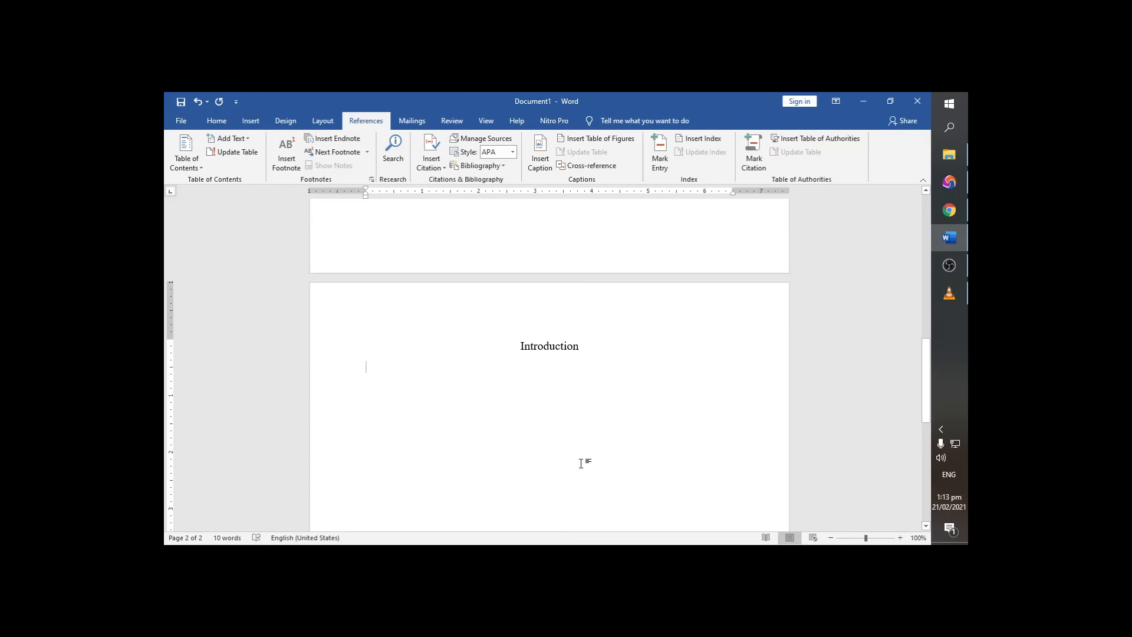
type("For")
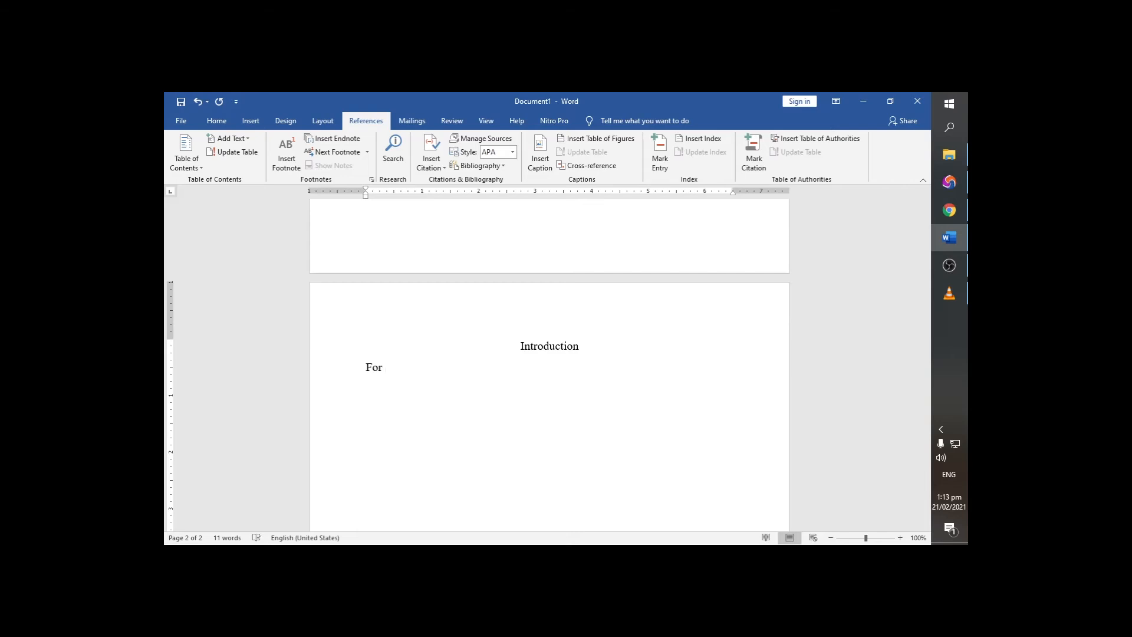
type("the longest time, I have been ")
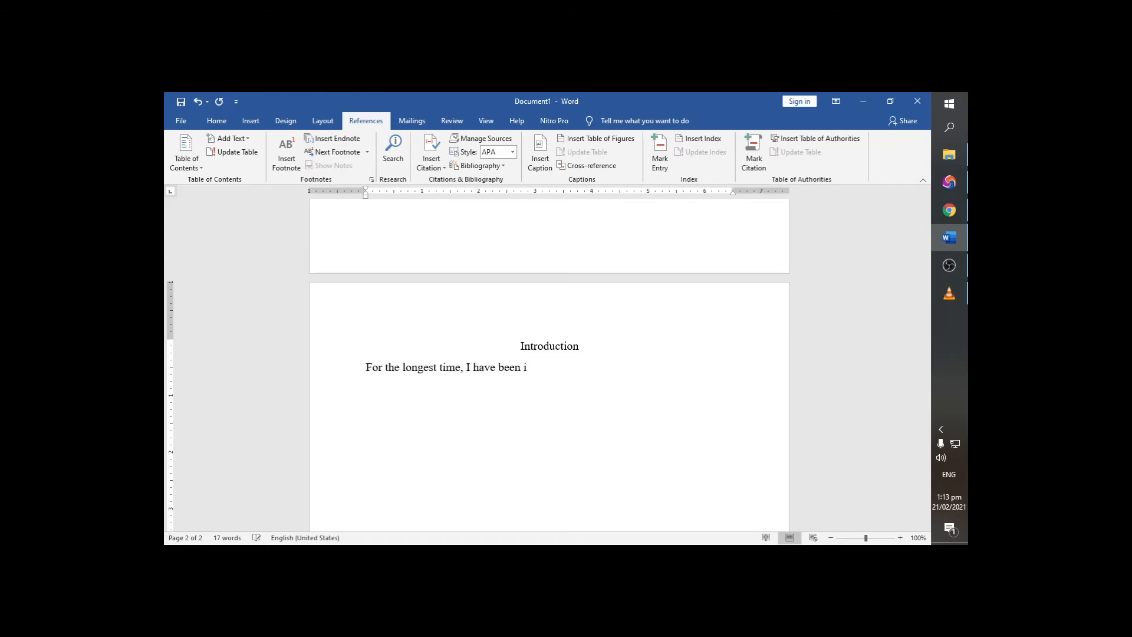
type("in this industry.")
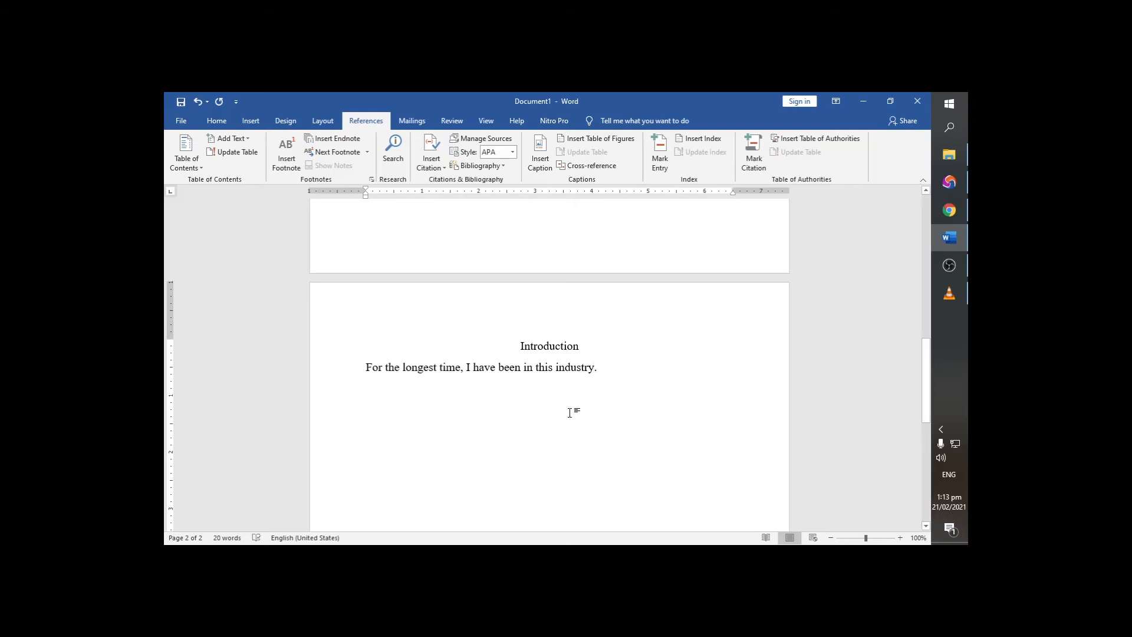
Apply the Heading 1 style to the Introduction title on page 2
scroll(579, 403, "up", 15)
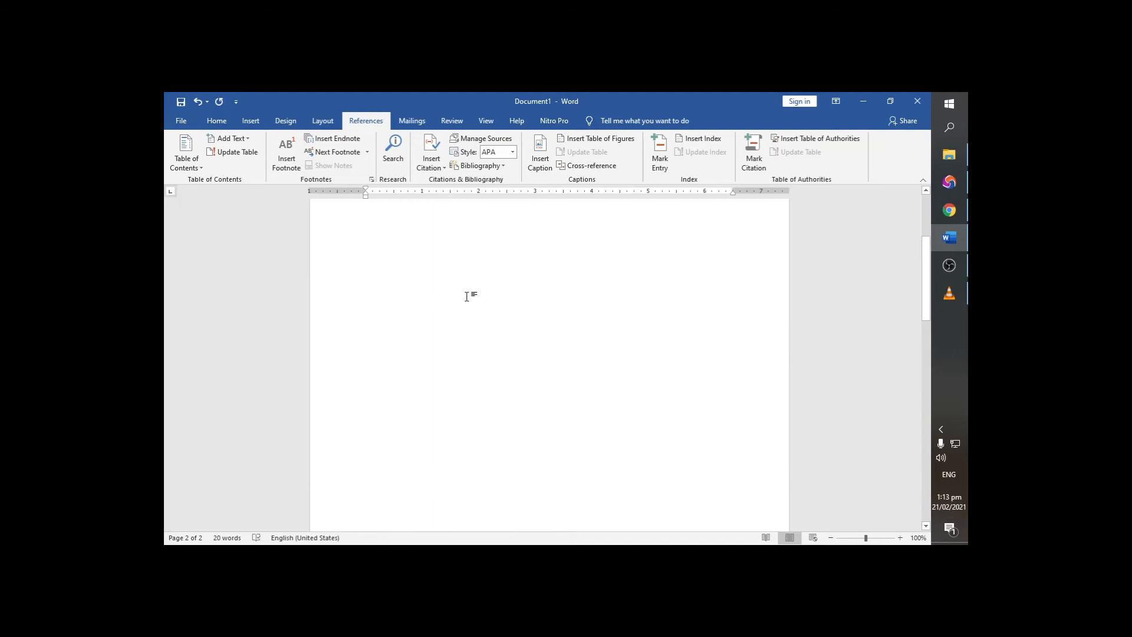
left_click(408, 300)
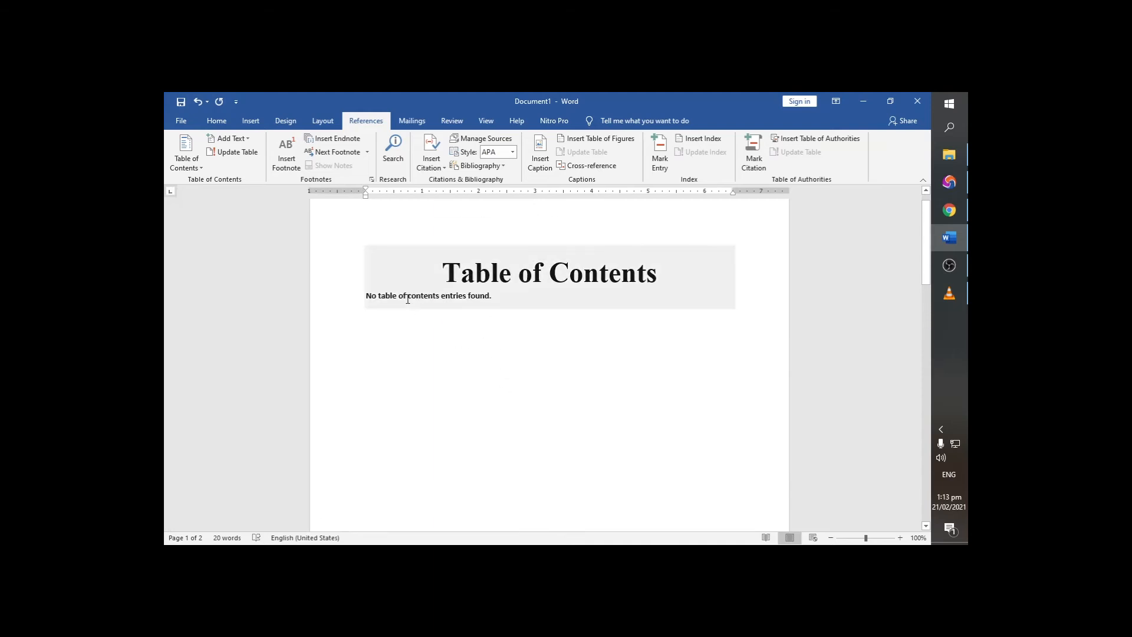
scroll(433, 371, "down", 8)
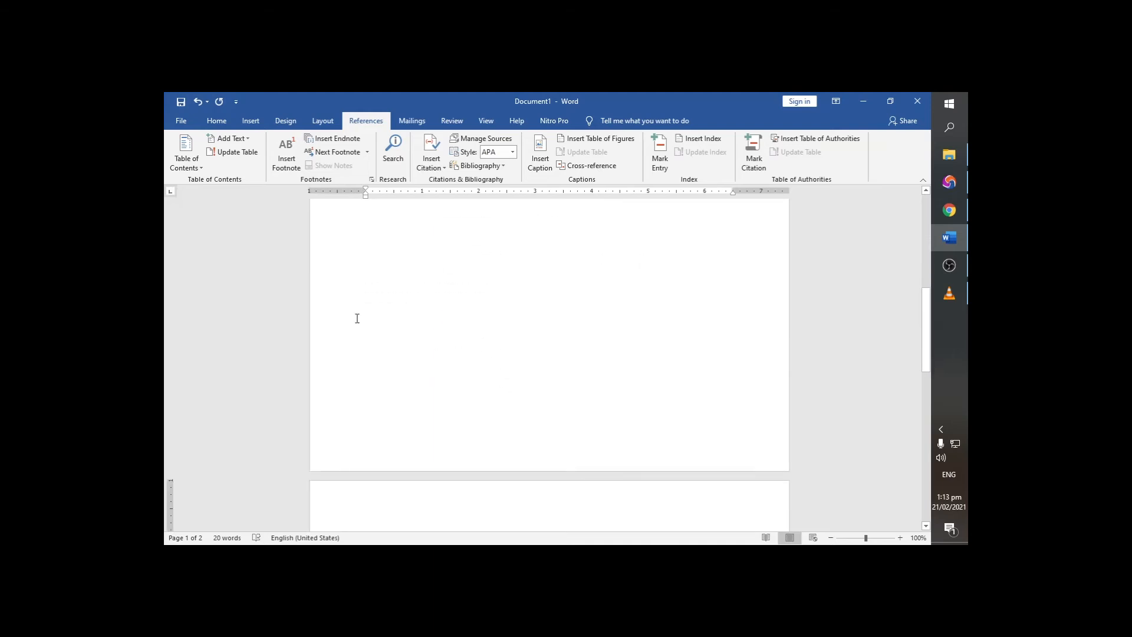
left_click(217, 121)
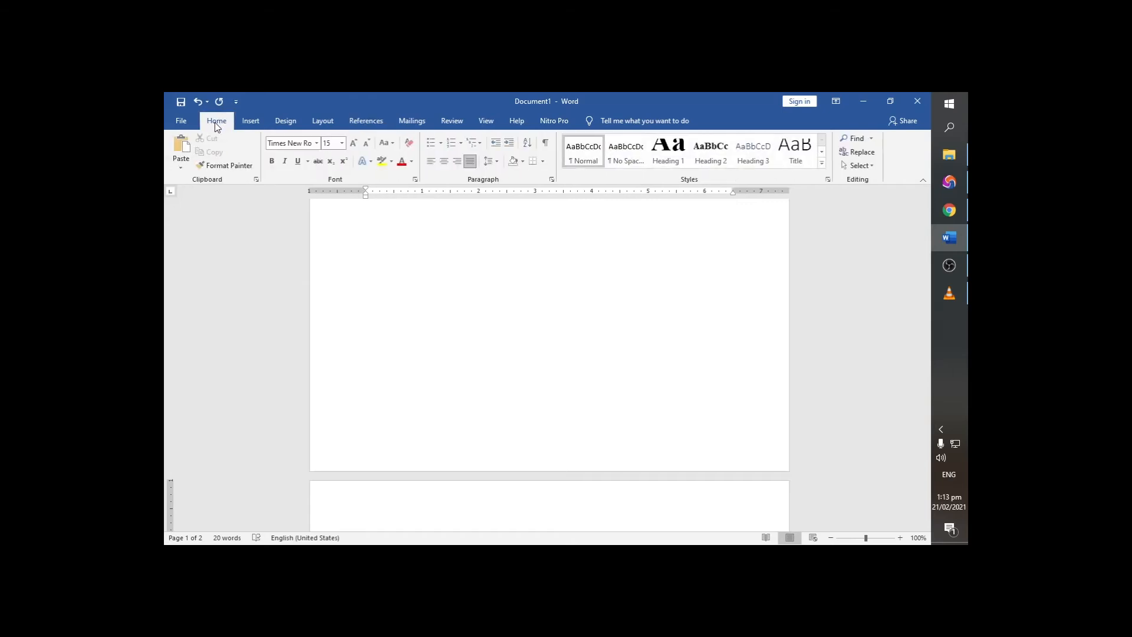
left_click(225, 165)
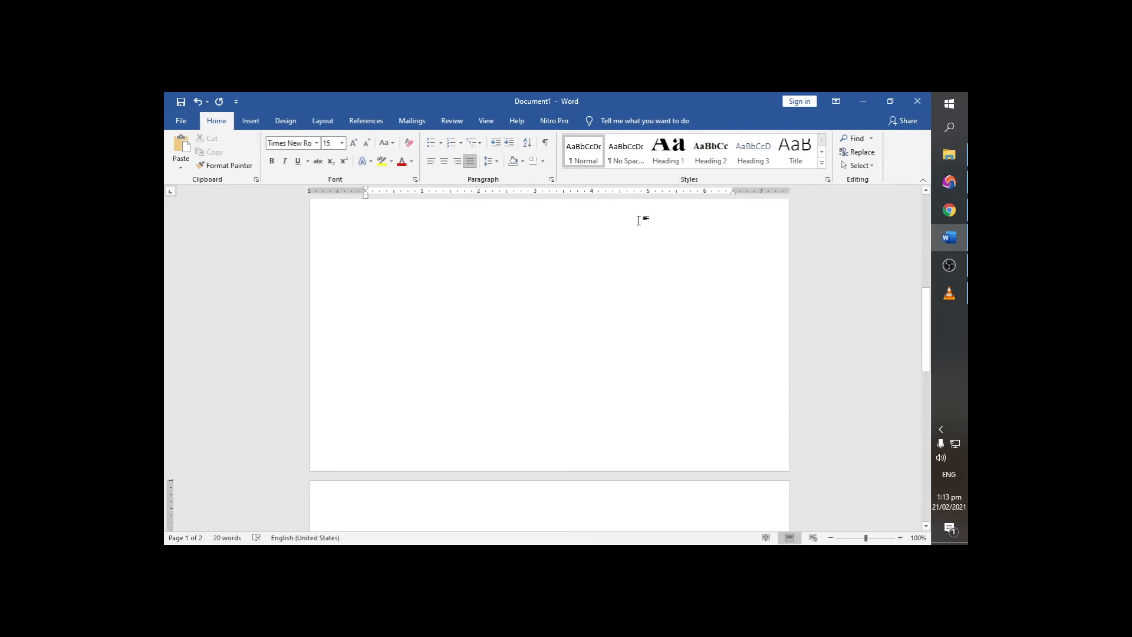
scroll(619, 240, "down", 5)
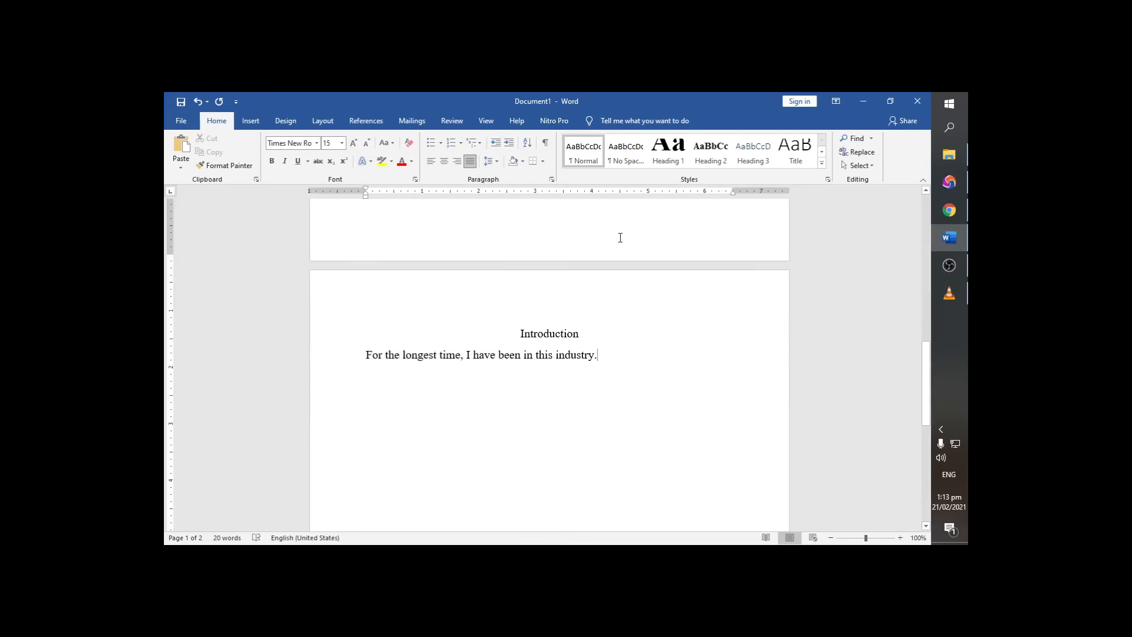
scroll(620, 235, "up", 10)
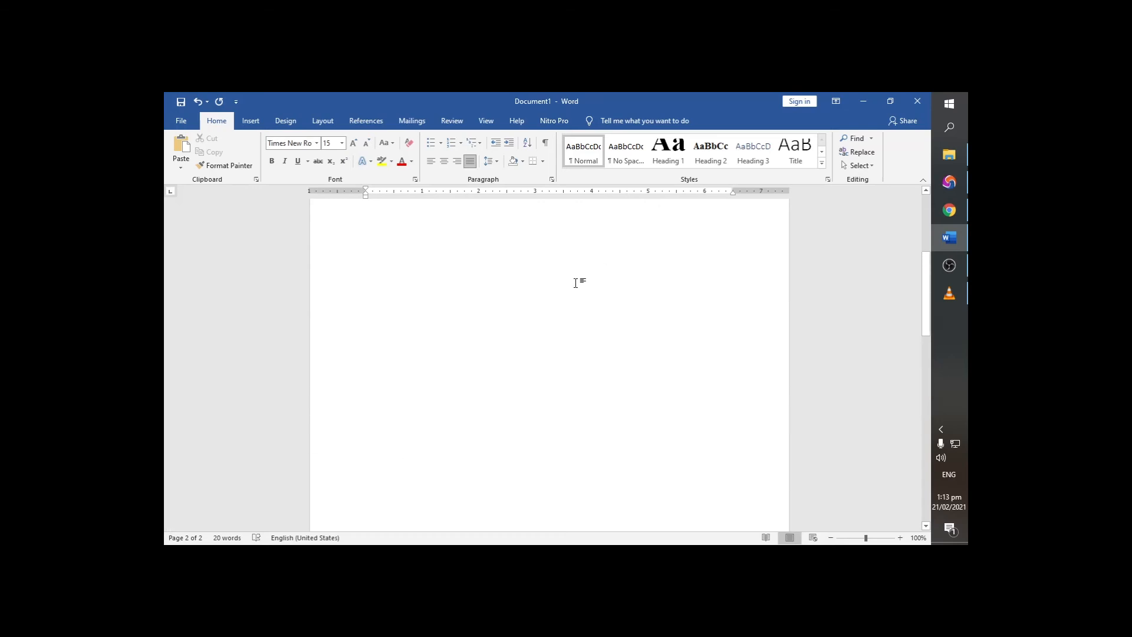
scroll(576, 304, "down", 10)
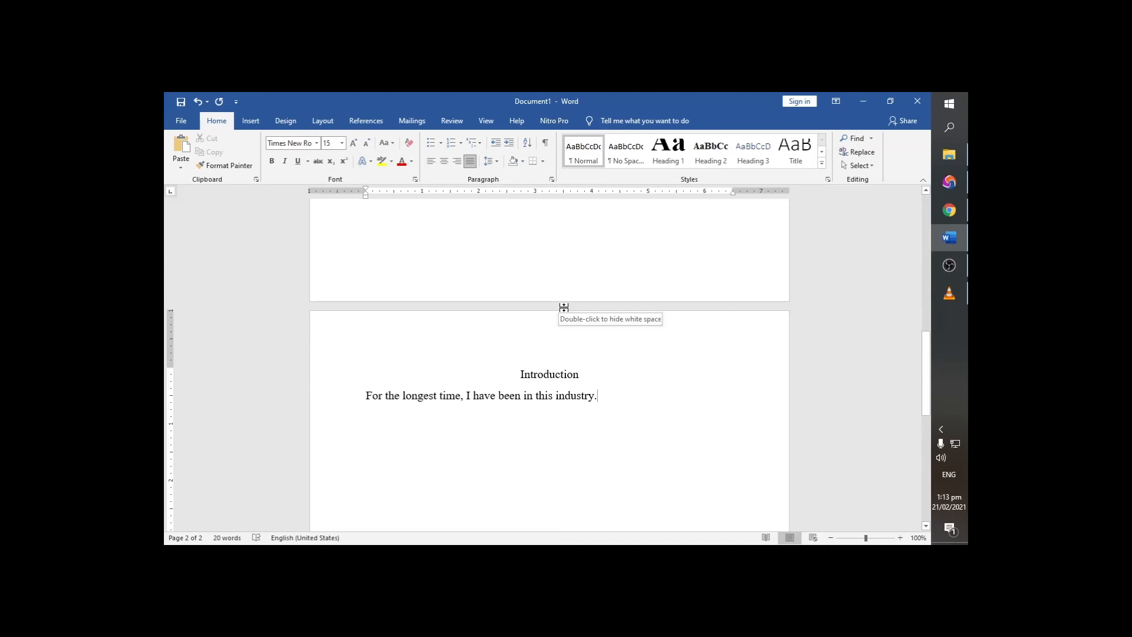
left_click_drag(511, 377, 582, 378)
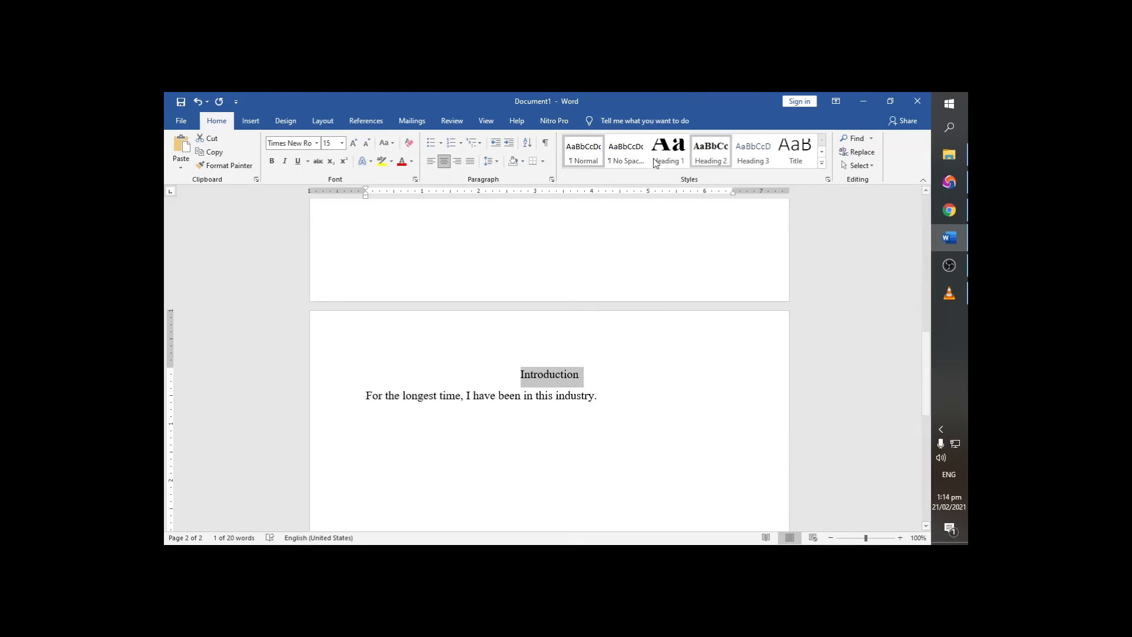
left_click(676, 151)
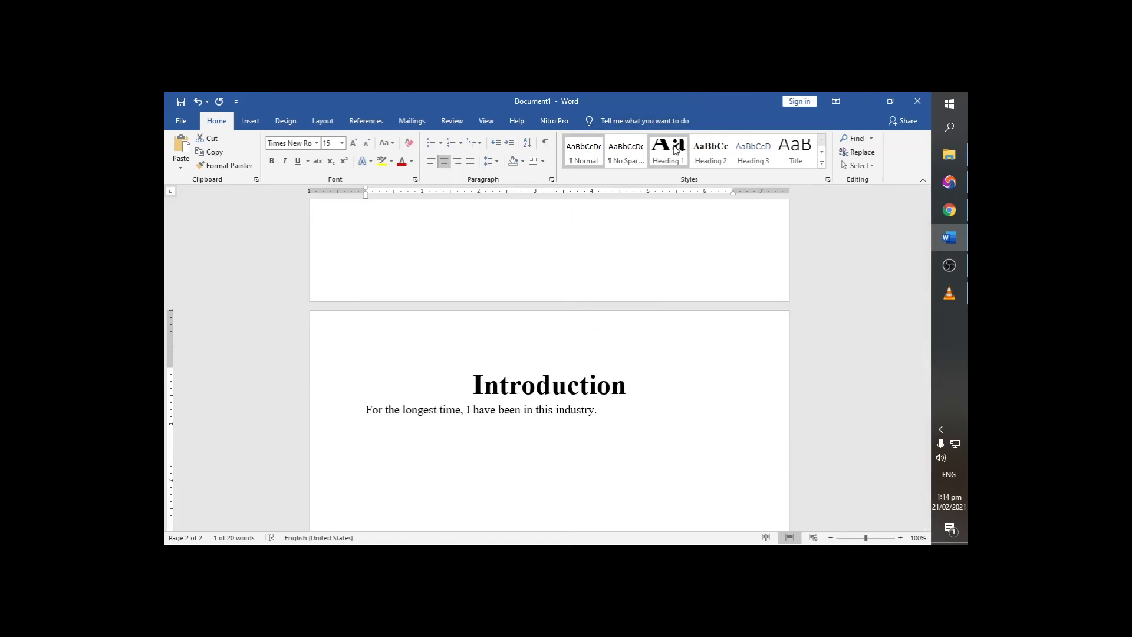
Review the font, size, bold and colour settings of the Heading 1 style used for the Introduction title
left_click_drag(625, 385, 477, 386)
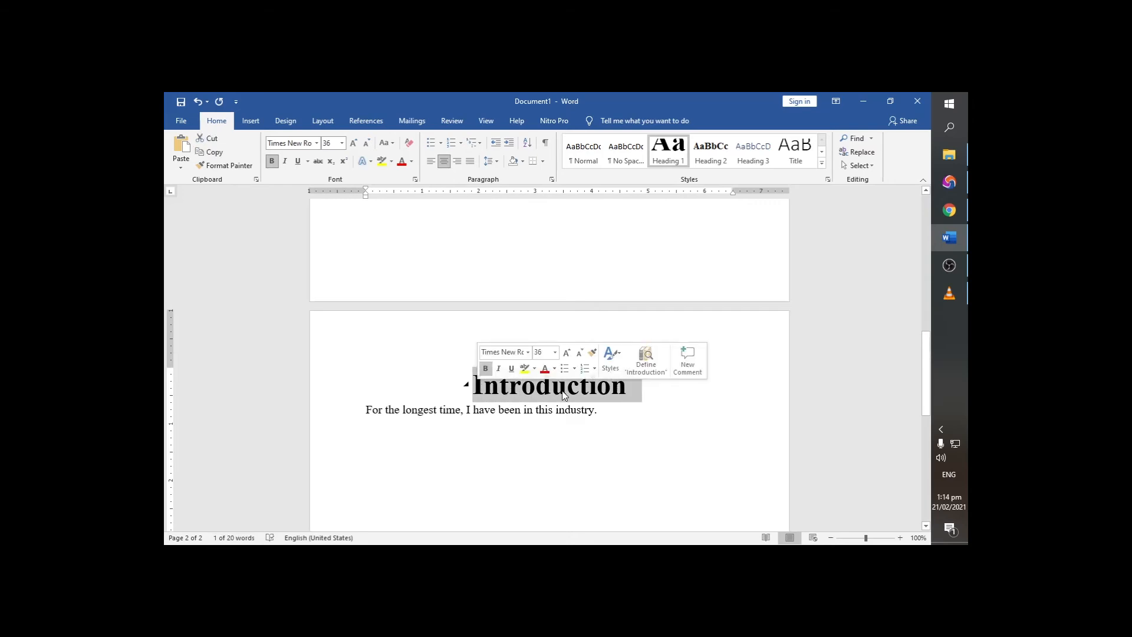
right_click(673, 152)
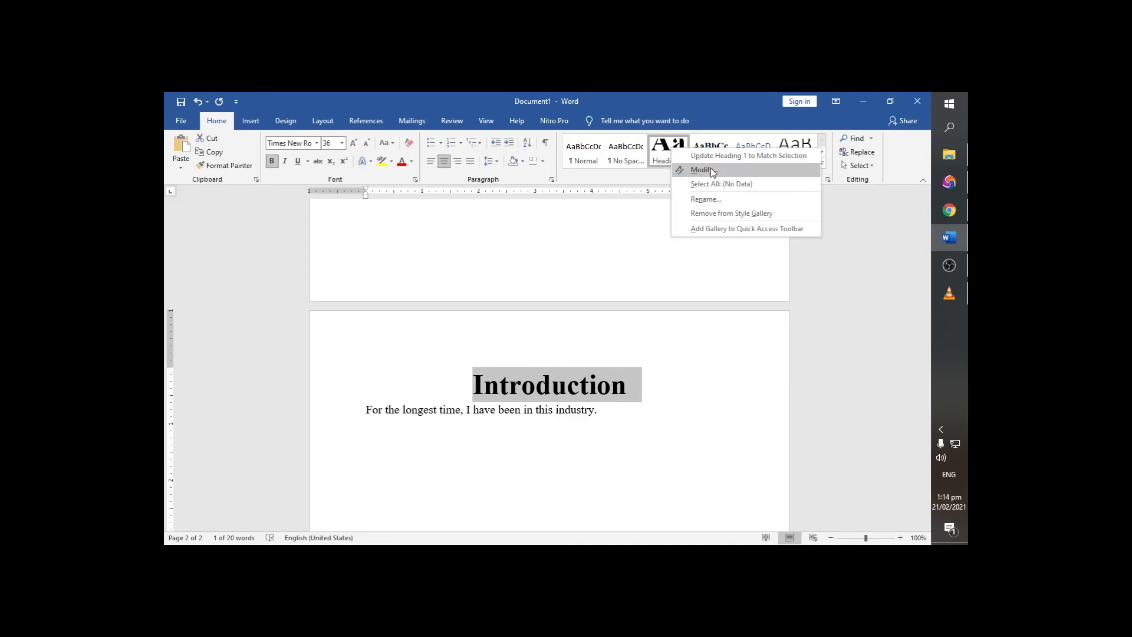
left_click(696, 170)
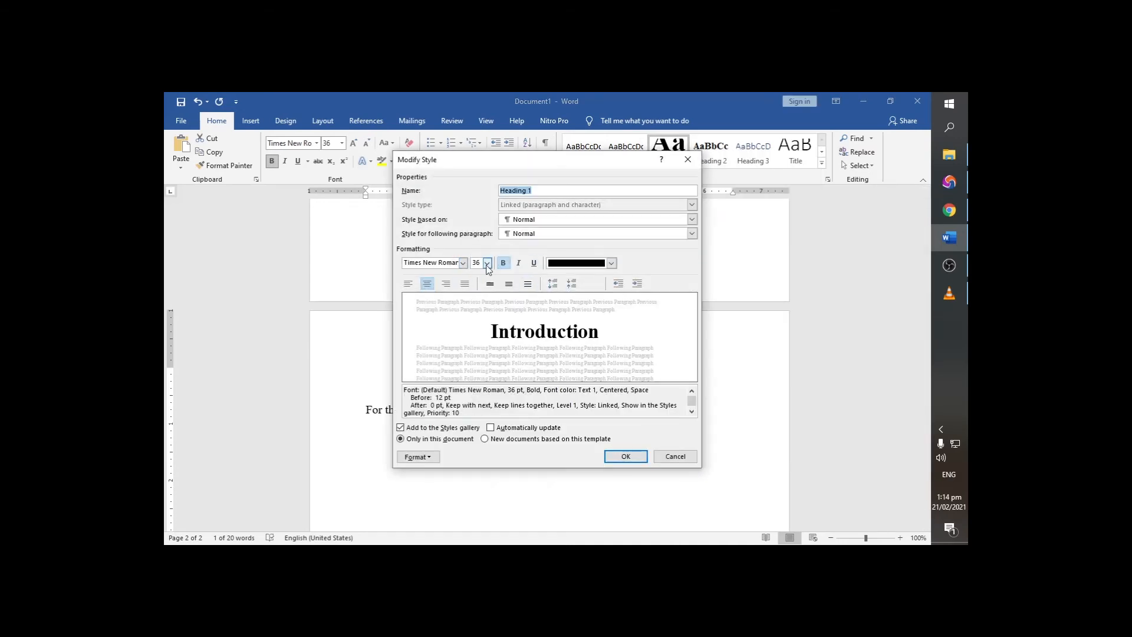
left_click(464, 263)
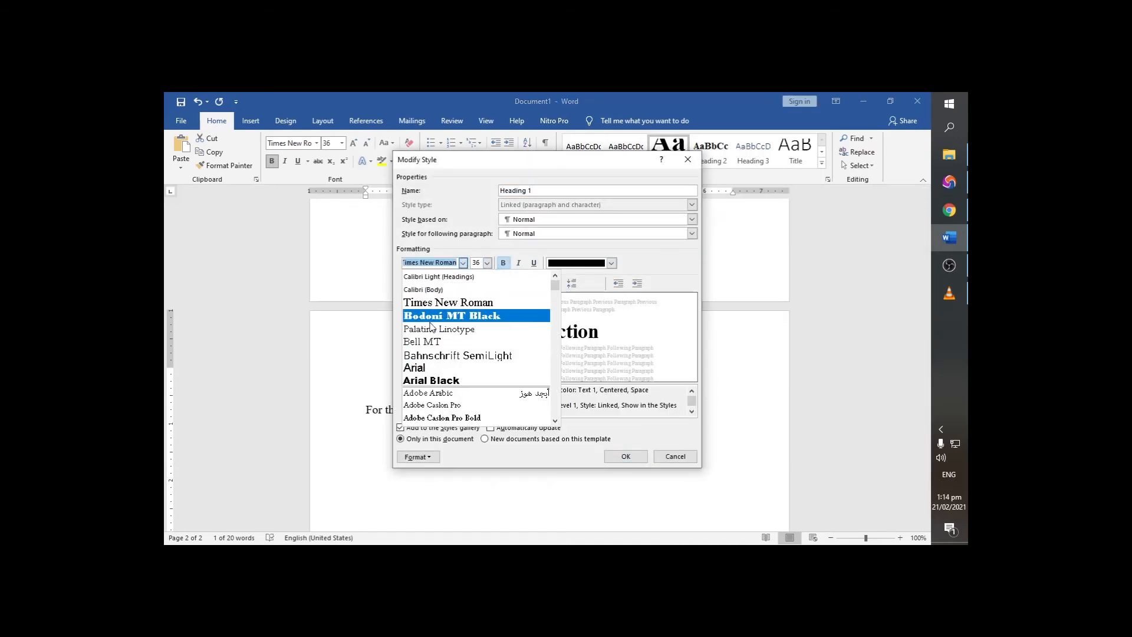
left_click(487, 263)
left_click(505, 263)
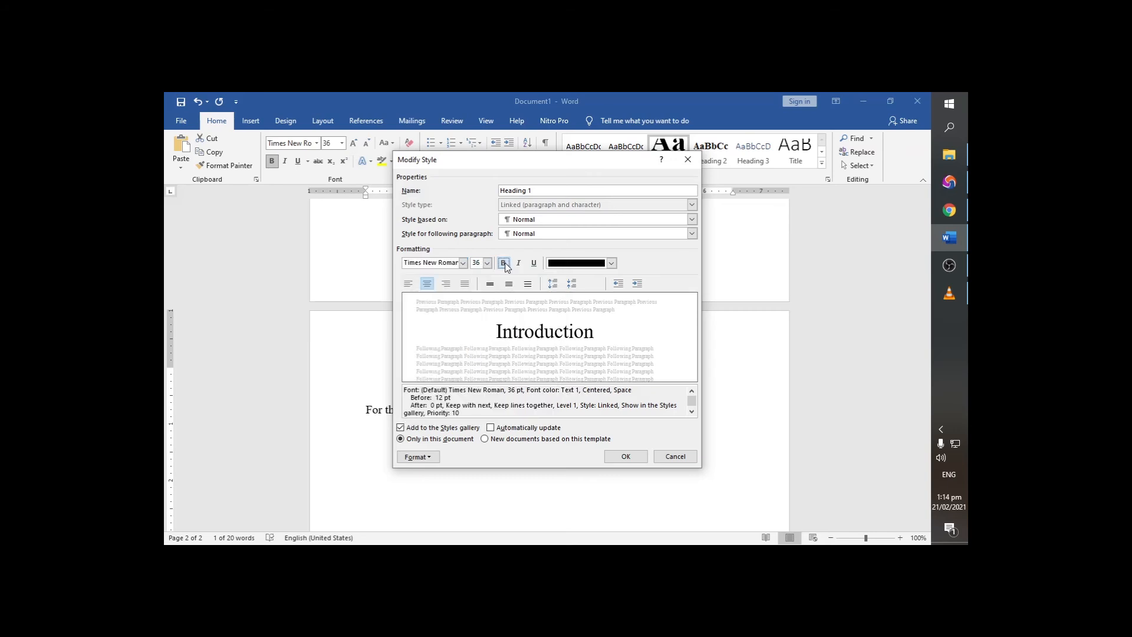
left_click(506, 264)
left_click(611, 264)
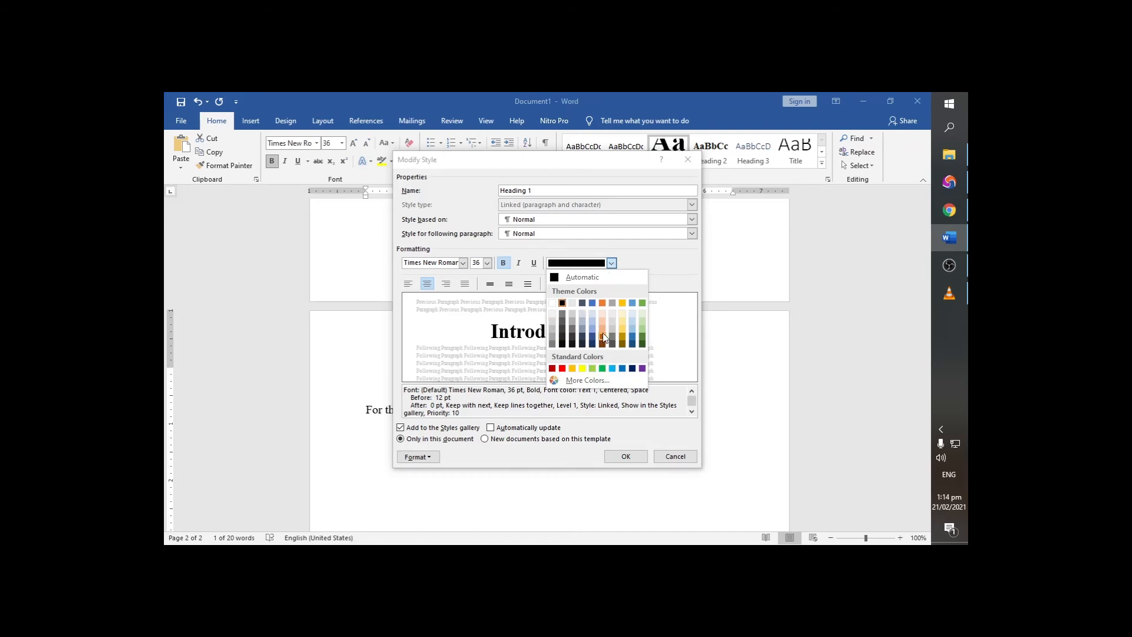
left_click(622, 458)
left_click(626, 457)
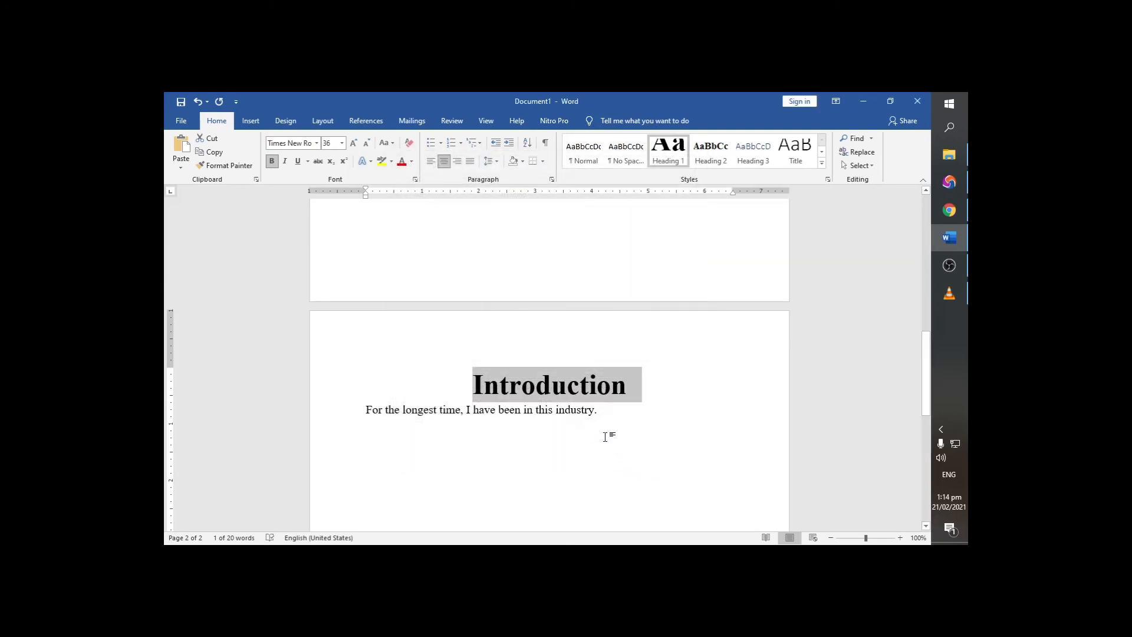
Update the table of contents on page 1 to include the Introduction heading
scroll(605, 434, "up", 2)
scroll(603, 434, "down", 1)
scroll(601, 435, "up", 12)
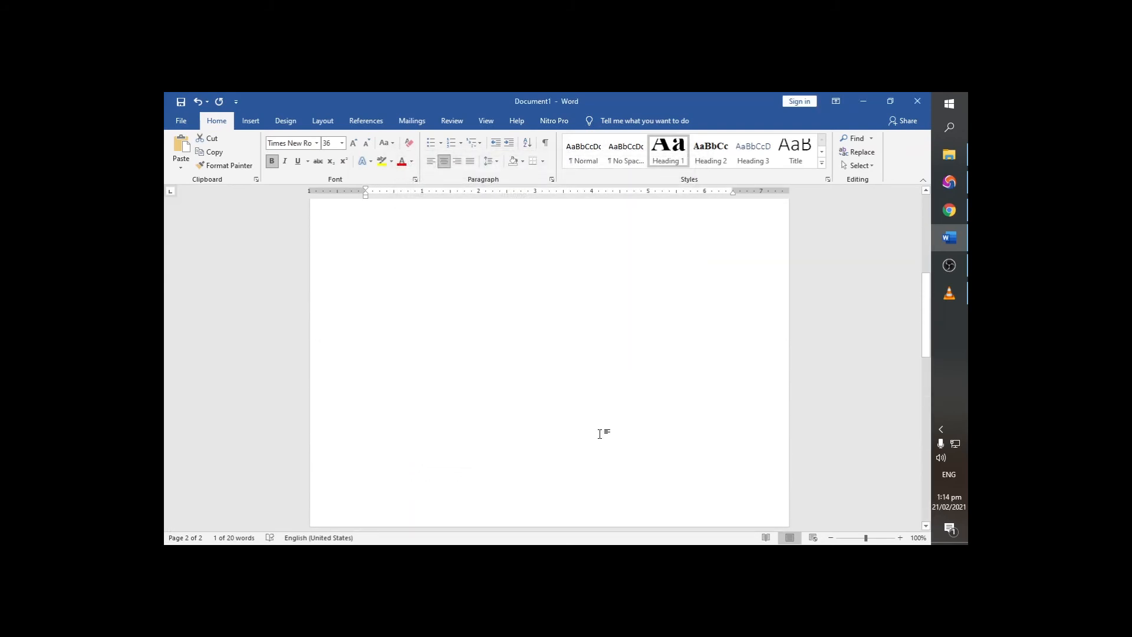
left_click(447, 321)
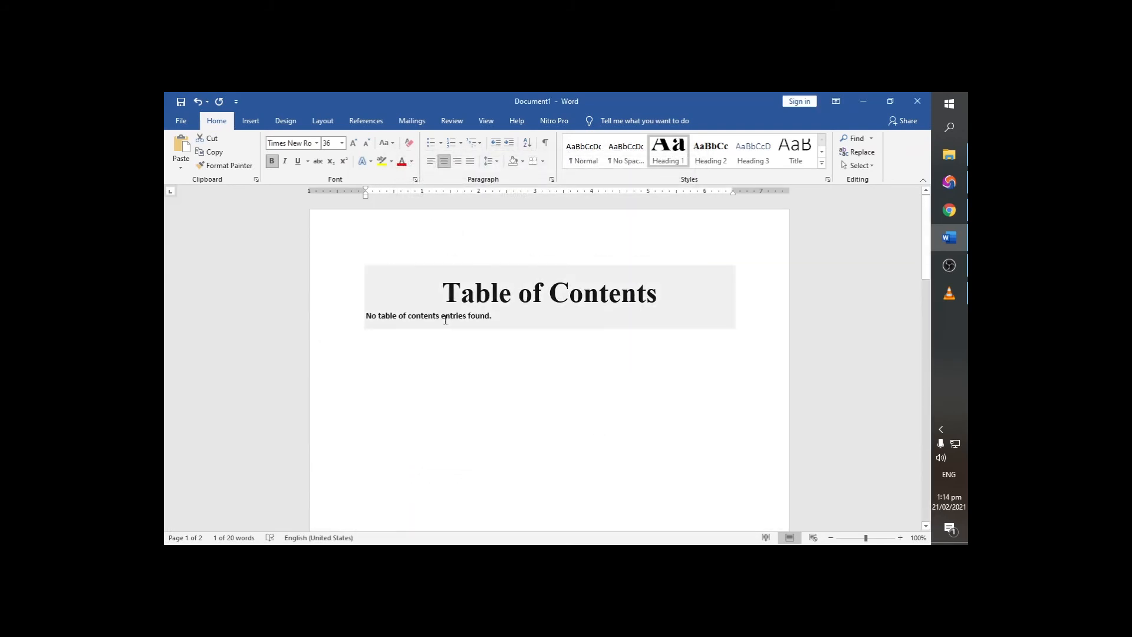
left_click_drag(370, 316, 497, 316)
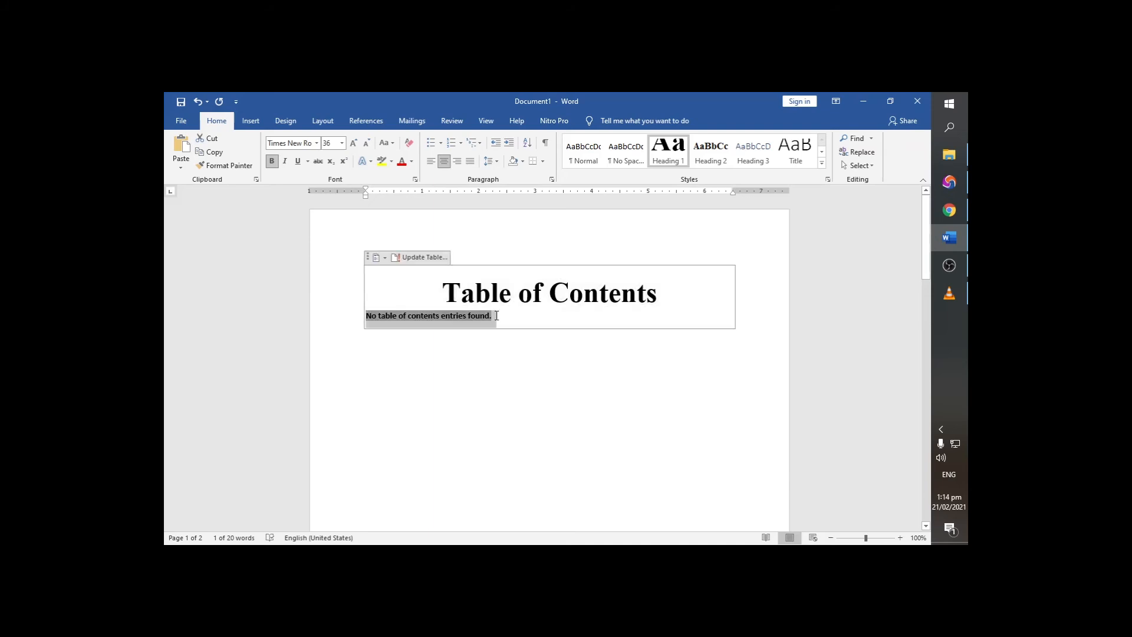
right_click(406, 321)
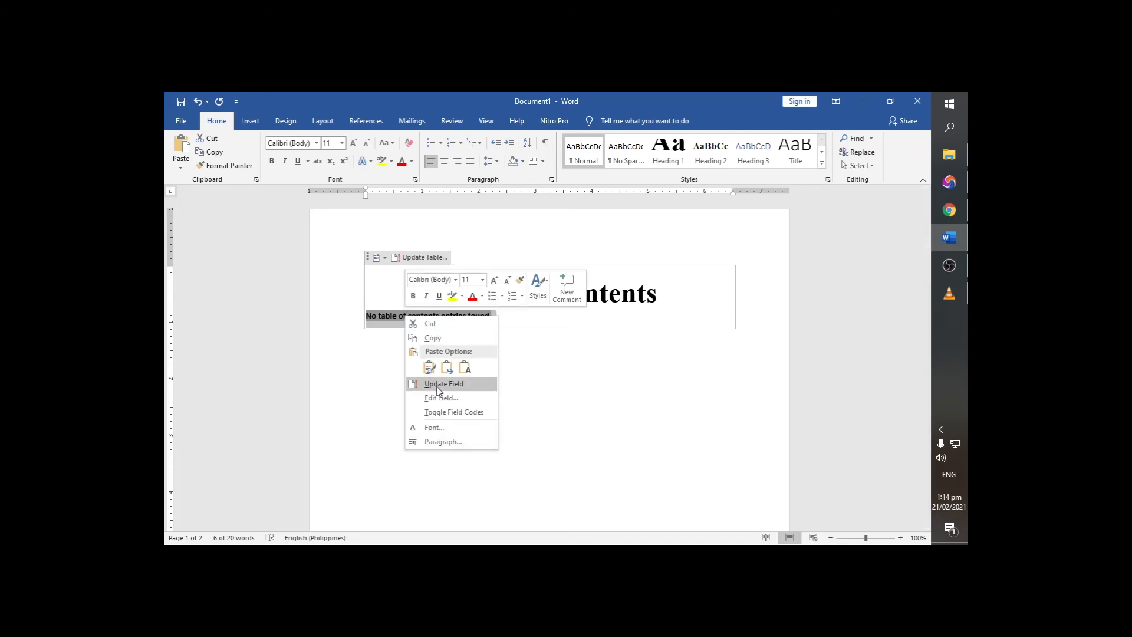
left_click(428, 258)
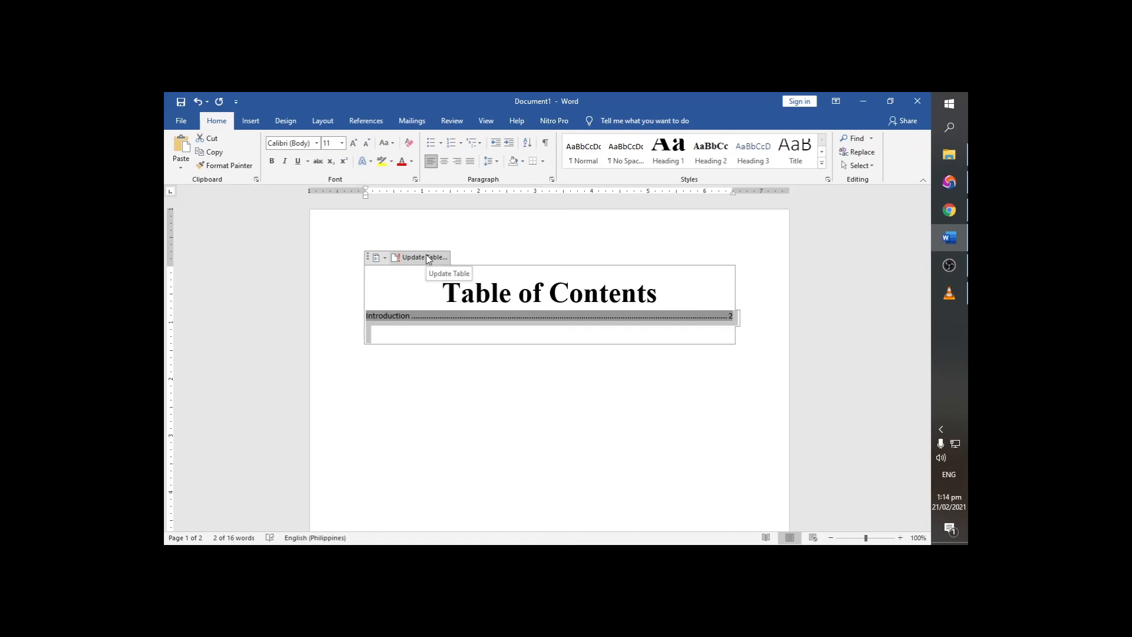
Follow the Introduction entry to its page and add the line "Parts of a Story" below the sentence
left_click(731, 318, "ctrl")
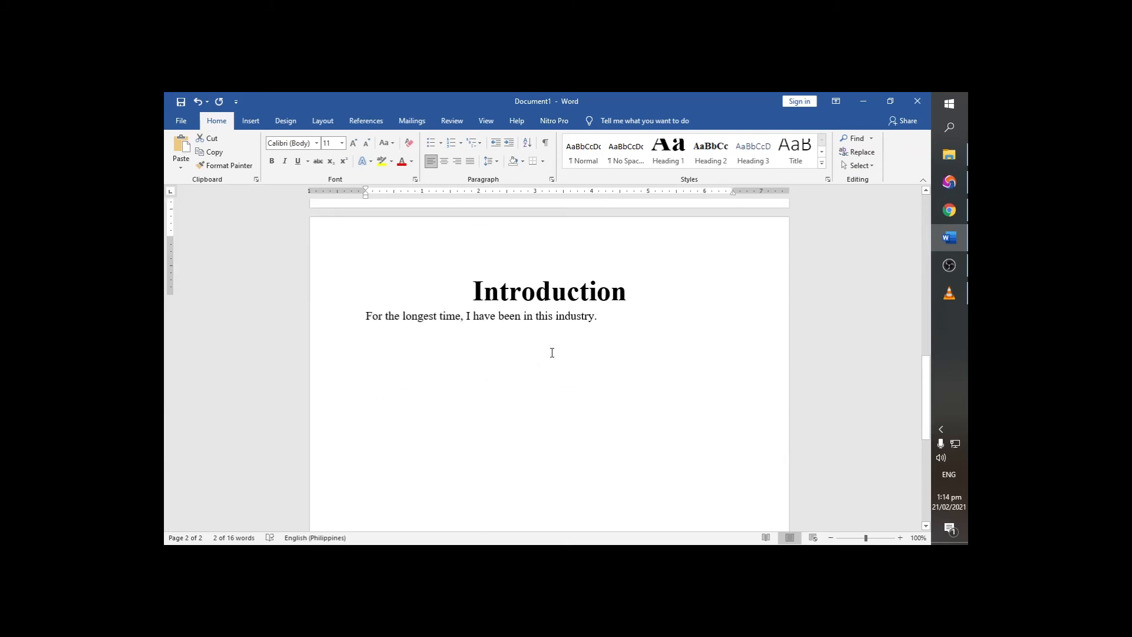
scroll(552, 353, "up", 3)
scroll(550, 356, "down", 5)
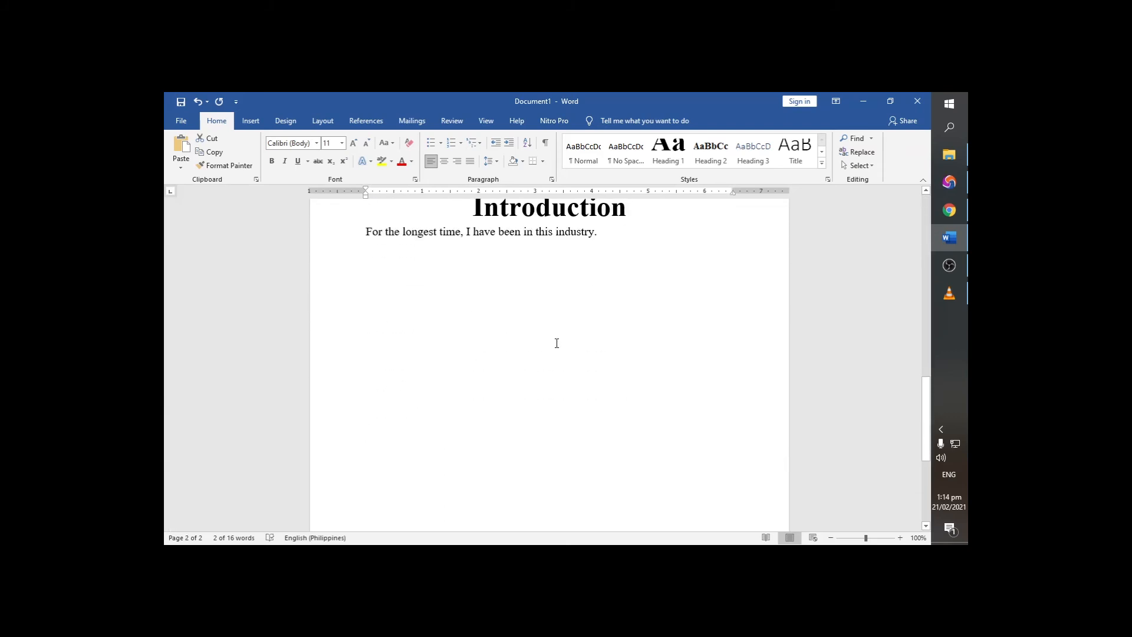
scroll(557, 343, "up", 4)
left_click(615, 375)
key("Return")
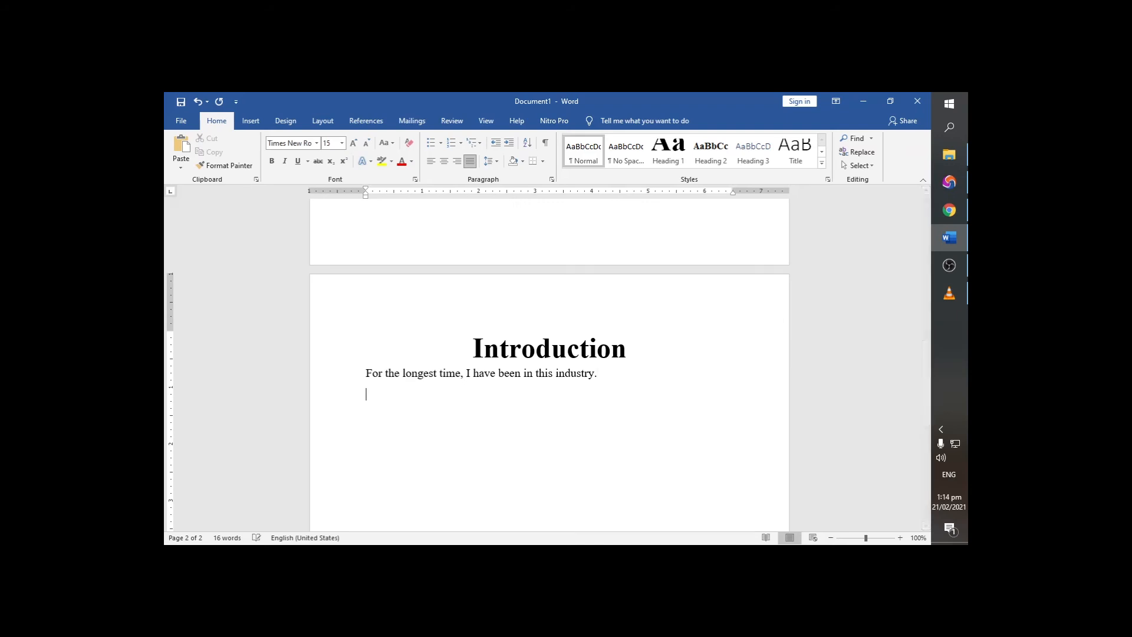
key("Tab")
type("Parts of a Story")
Make the "Parts of a Story" line bold and apply the Heading 2 style to it
triple_click(371, 390)
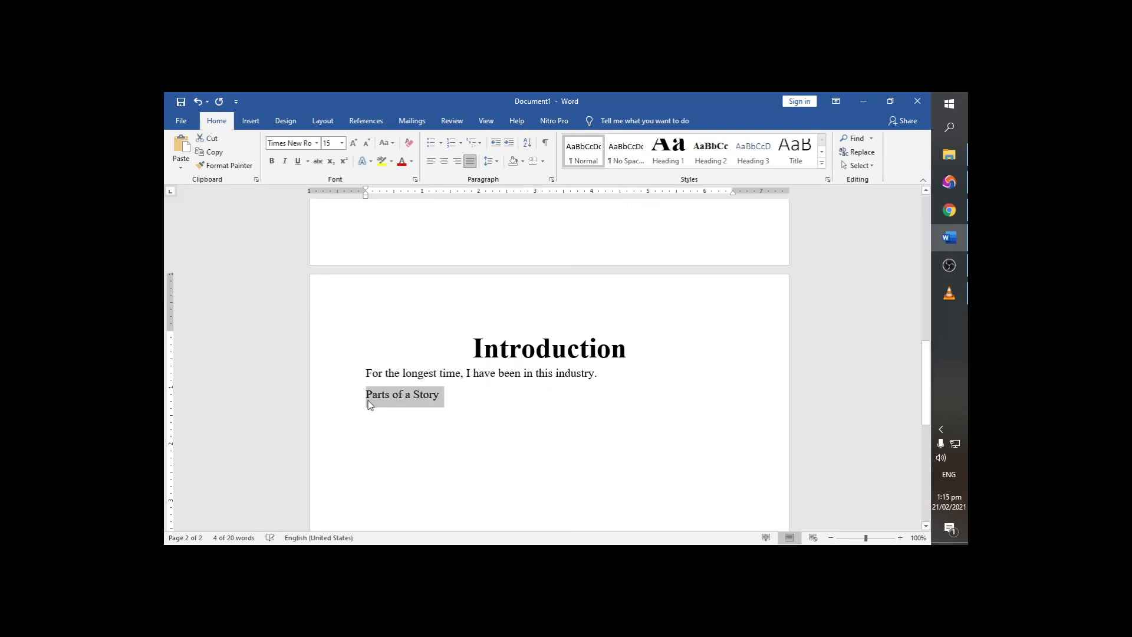
key("ctrl+b")
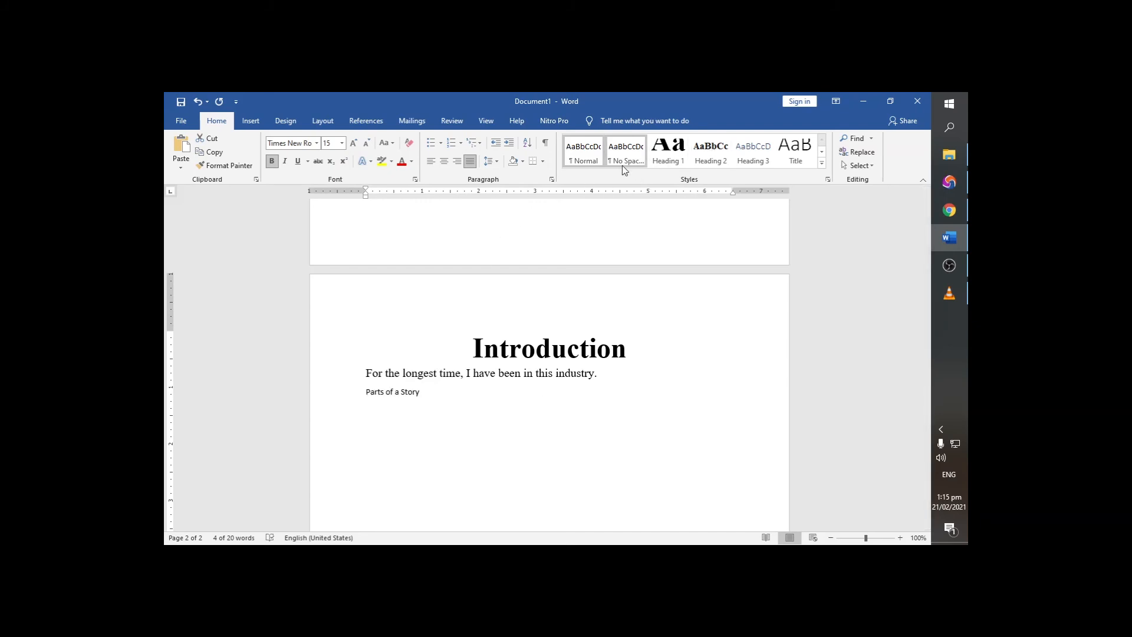
left_click(709, 159)
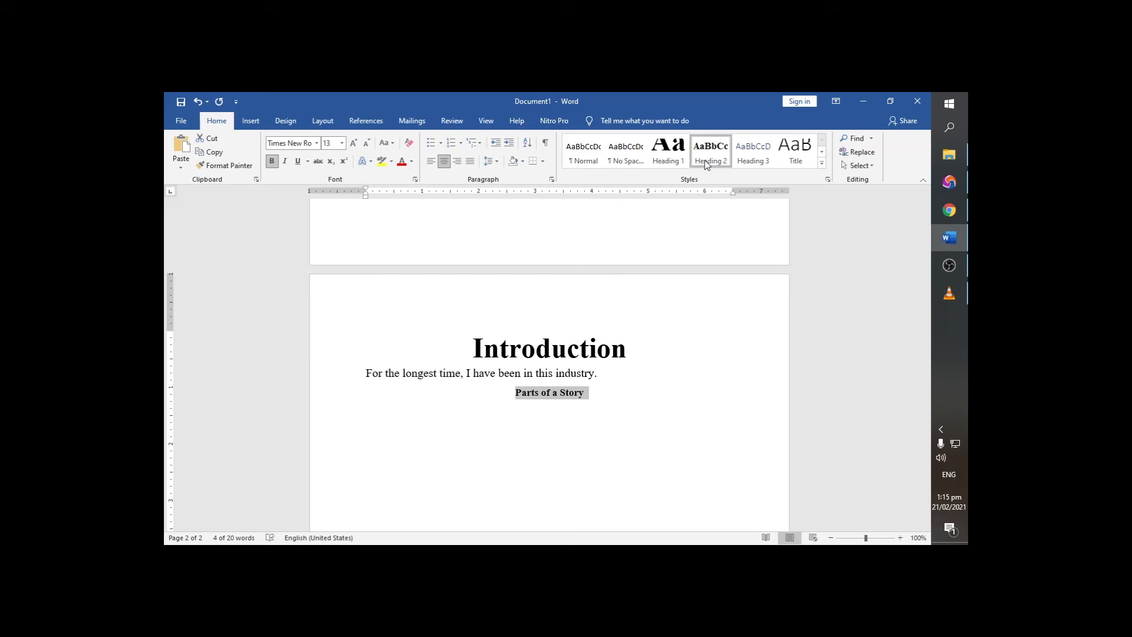
Modify the Heading 2 style to use left alignment after trying the justified, centred and right options
right_click(707, 160)
left_click(728, 192)
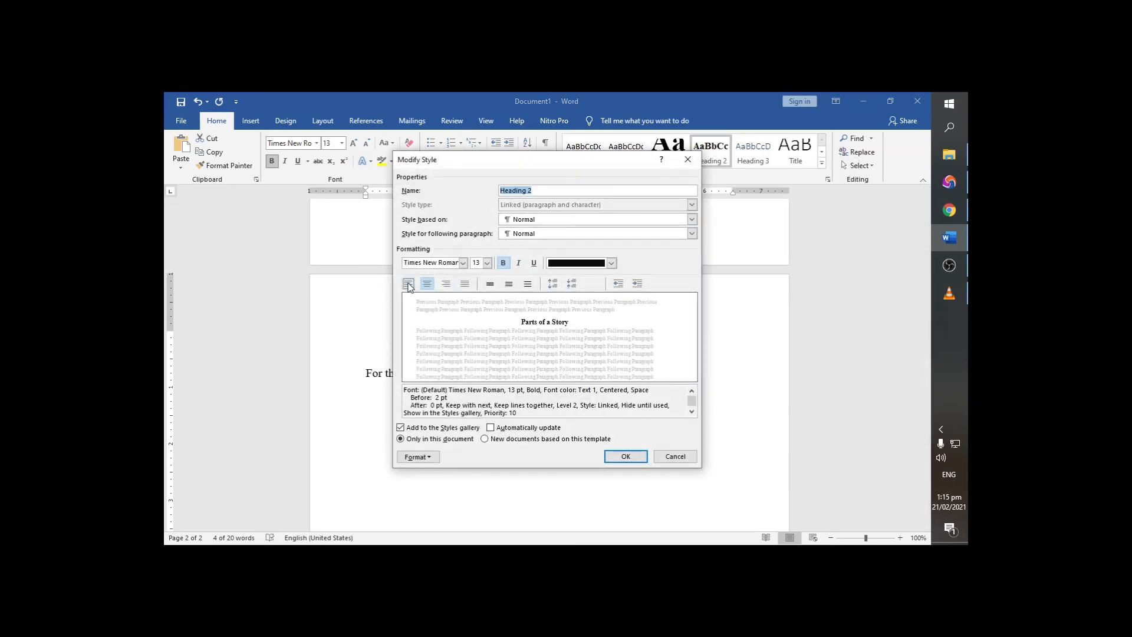
left_click(408, 284)
left_click(465, 283)
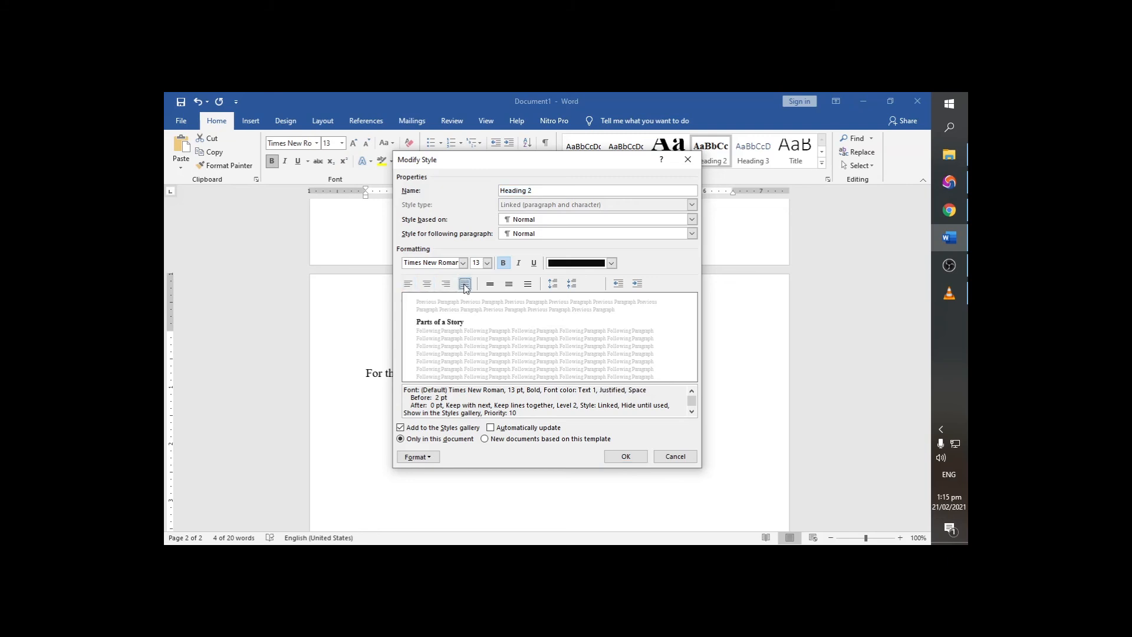
left_click(427, 283)
left_click(445, 284)
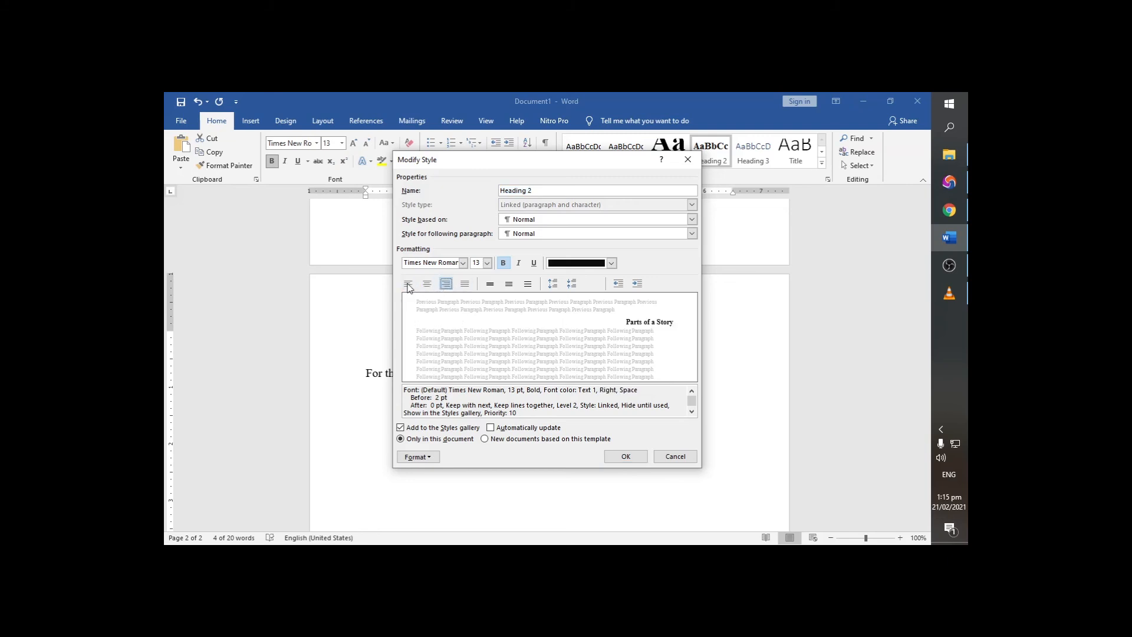
left_click(408, 283)
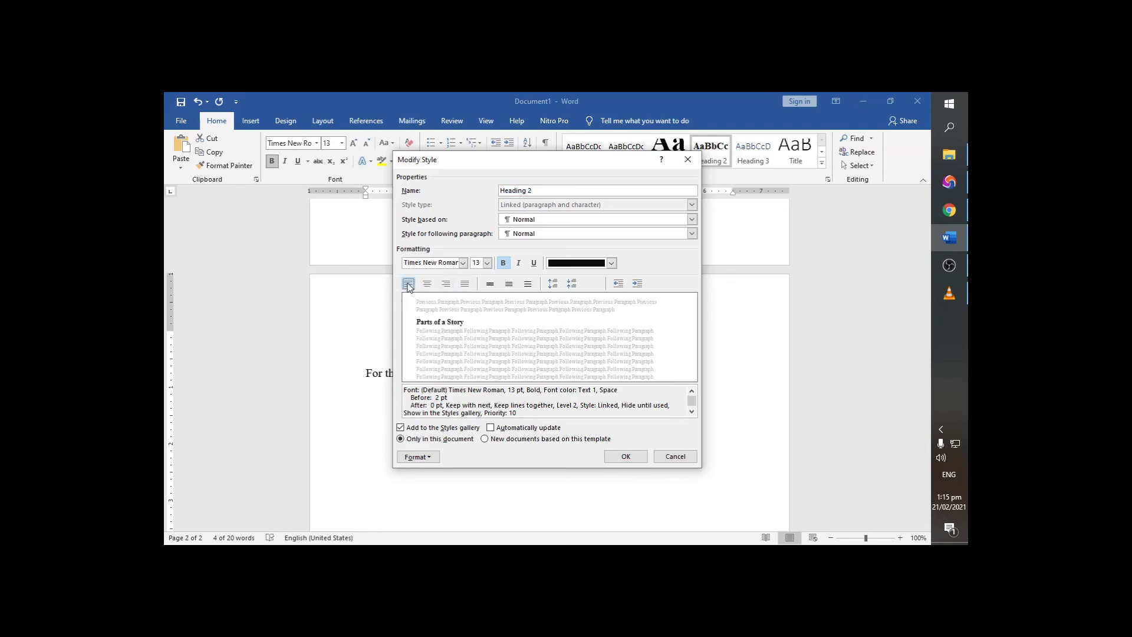
left_click(626, 456)
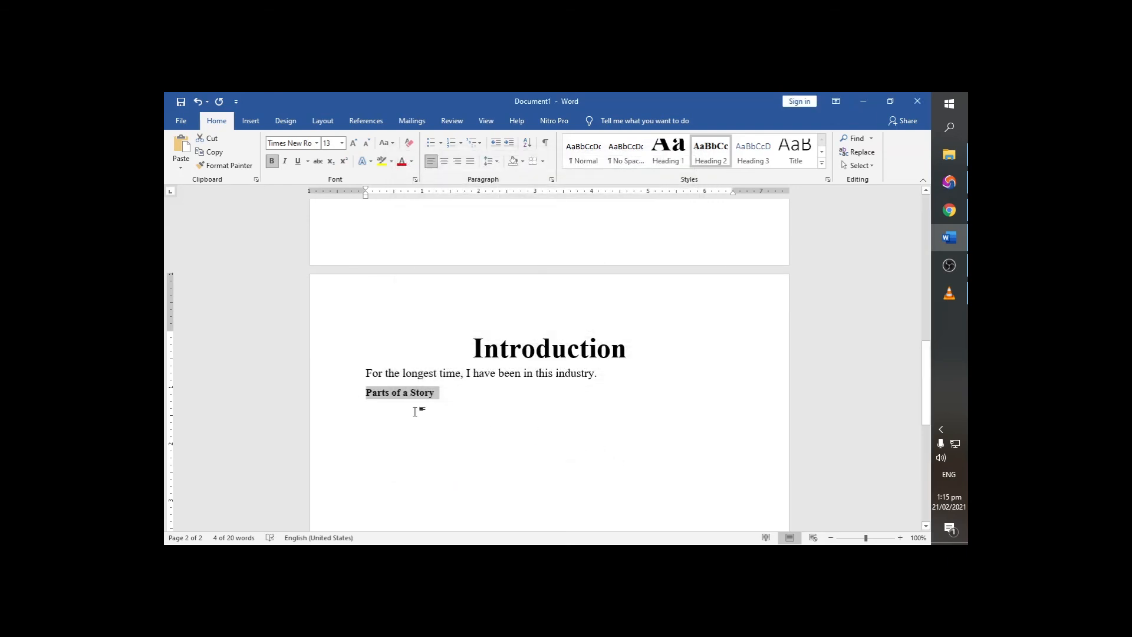
Update the entire table of contents to add the "Parts of a Story" subheading
scroll(419, 412, "up", 10)
left_click(369, 329)
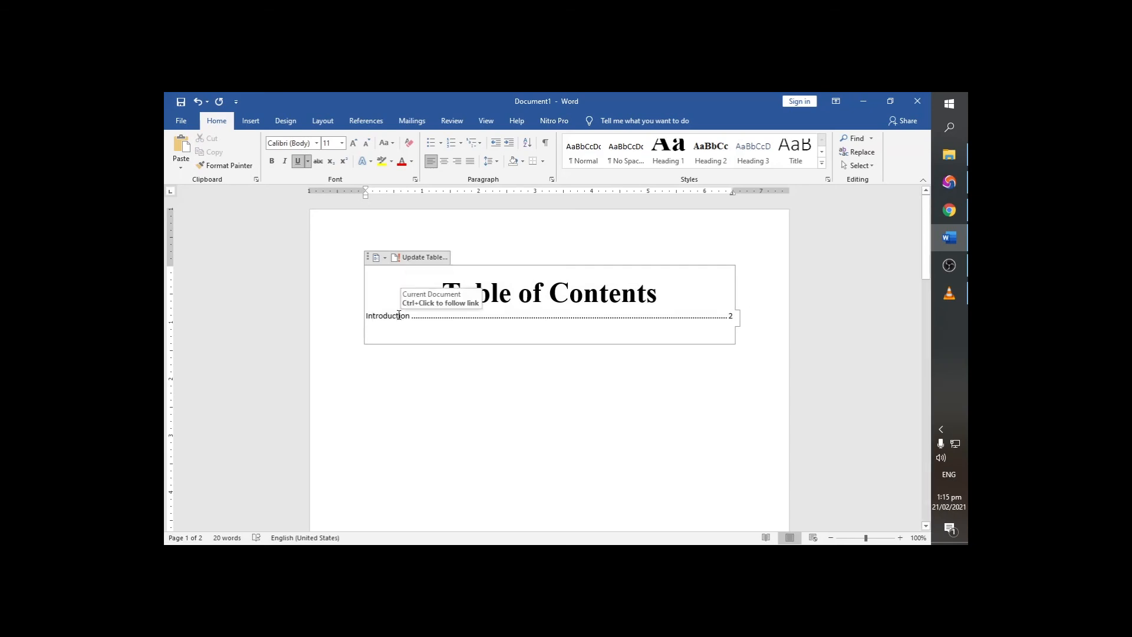
left_click(418, 258)
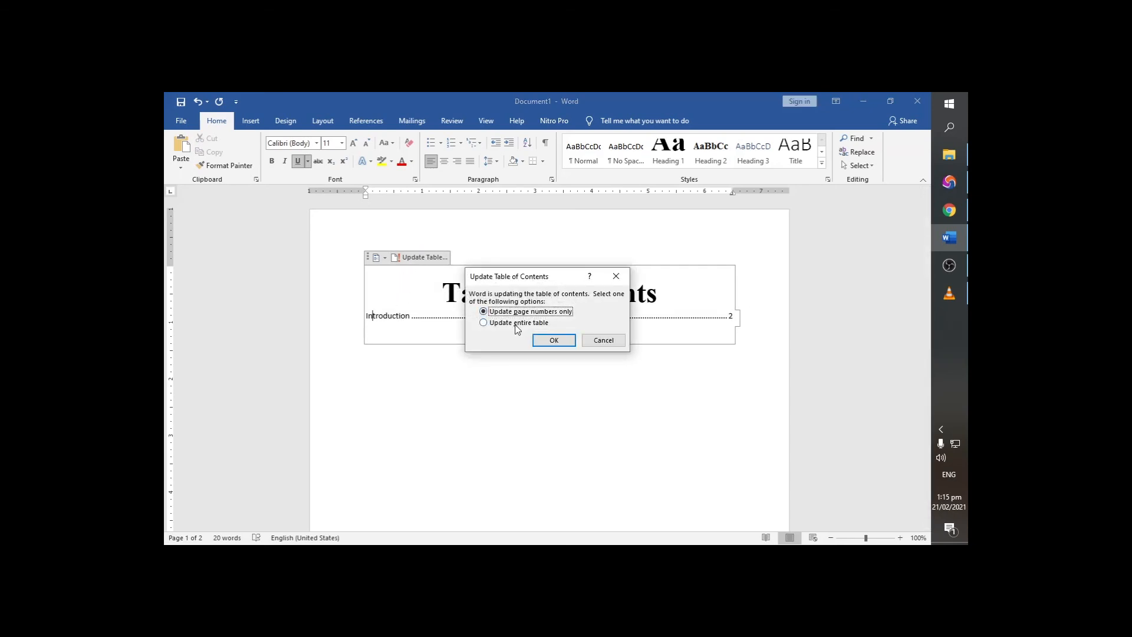
left_click(518, 323)
left_click(554, 340)
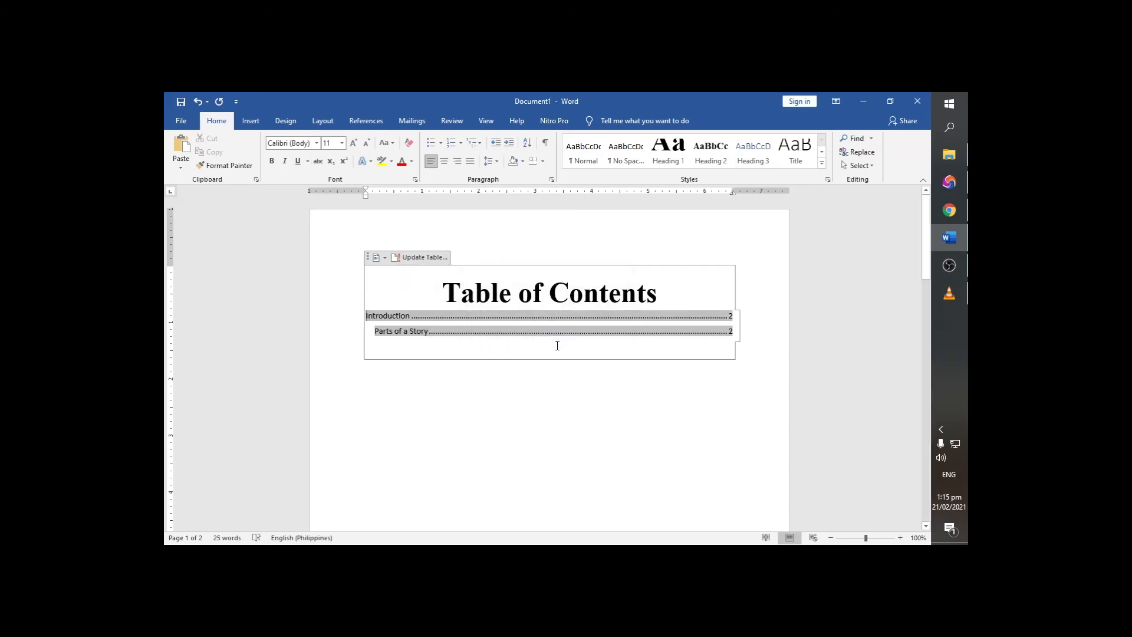
Insert a page break before the "Parts of a Story" heading and delete the empty line above it
scroll(525, 360, "down", 1)
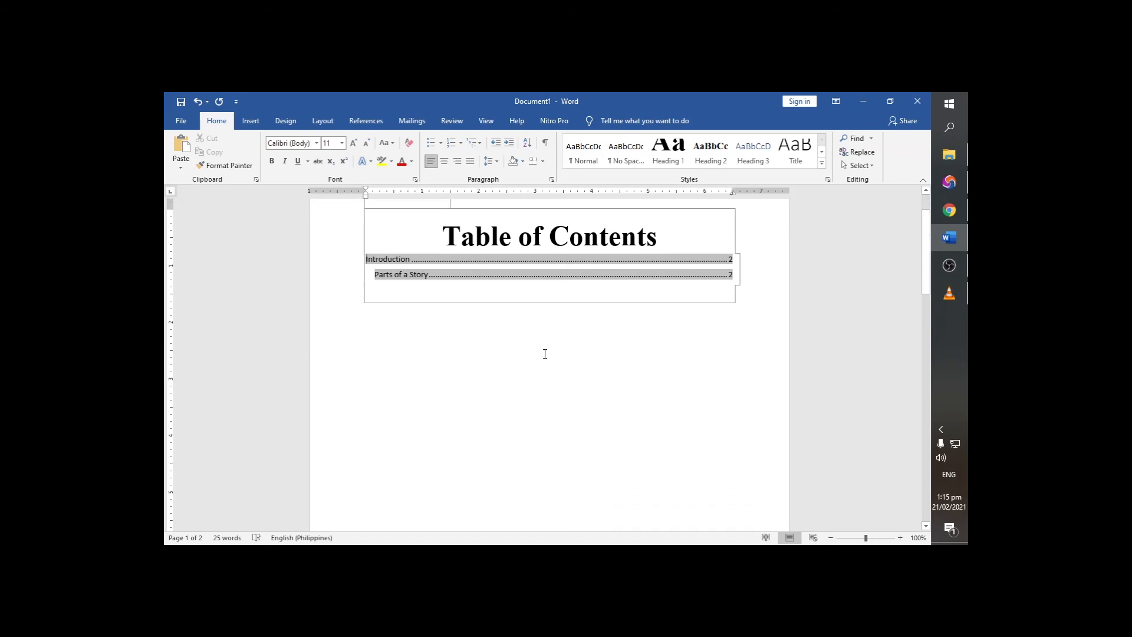
scroll(603, 305, "down", 9)
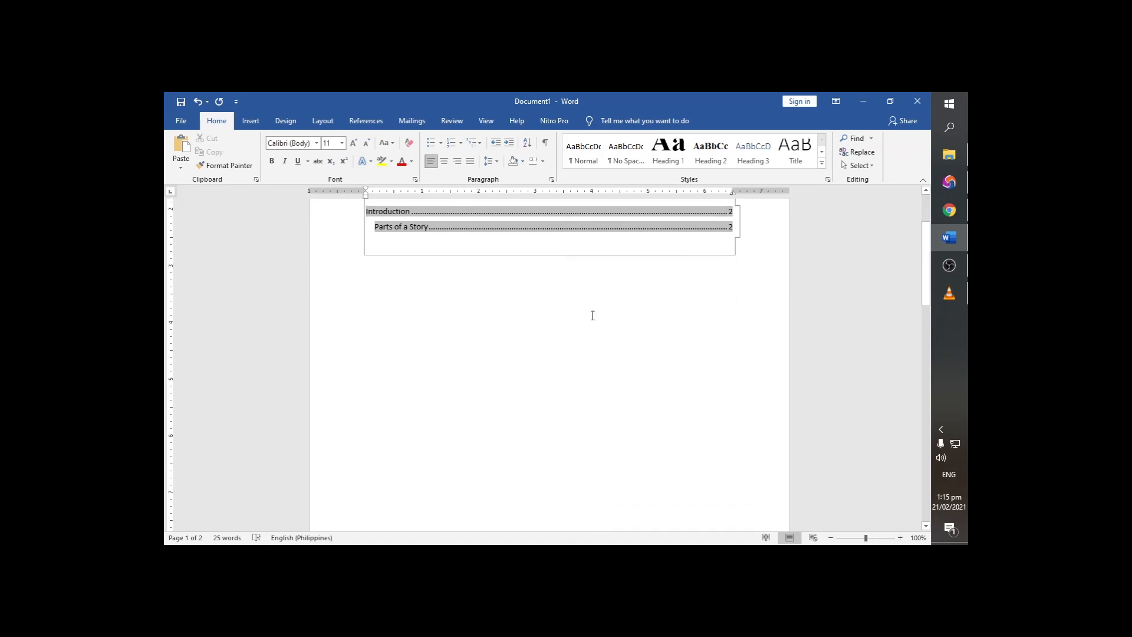
left_click(360, 393)
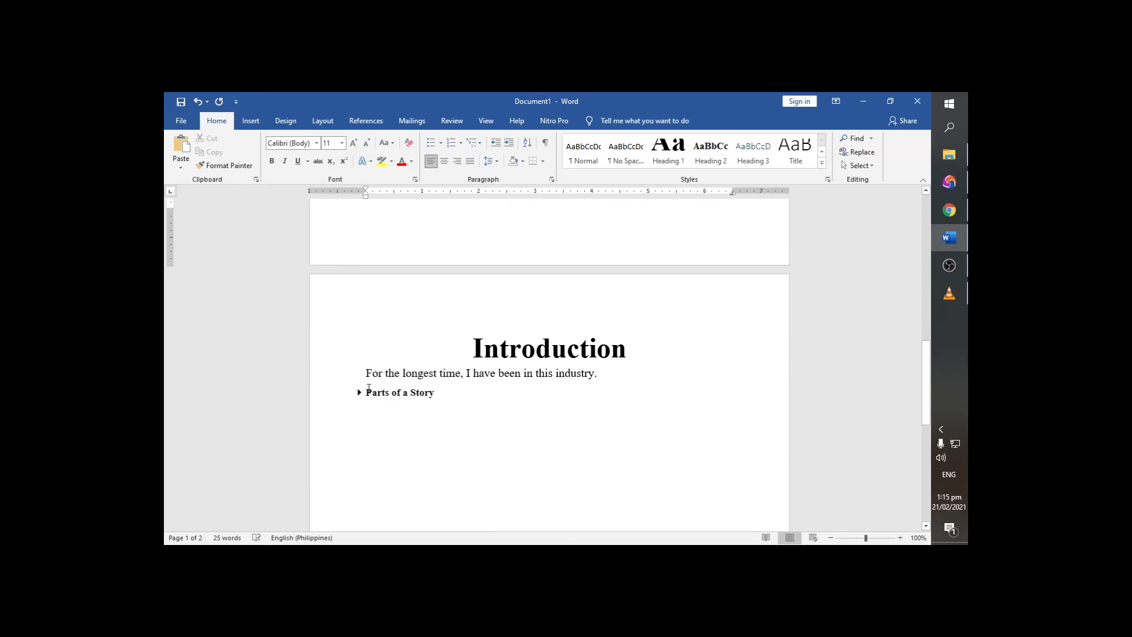
left_click(371, 383)
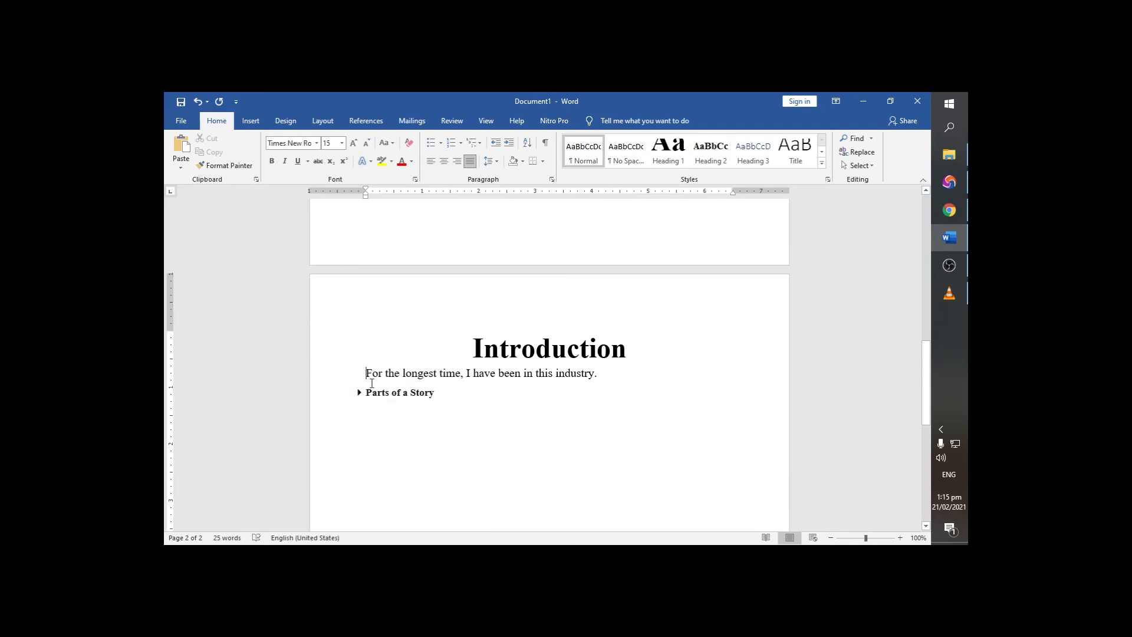
left_click(617, 372)
key("Return")
key("ctrl+Return")
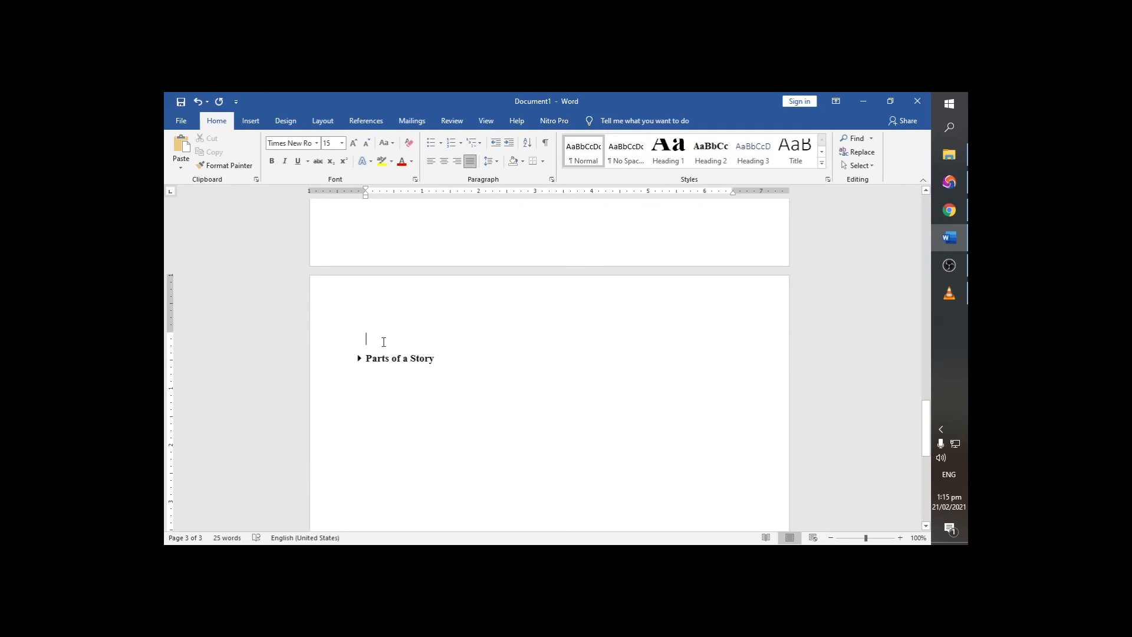
key("Delete")
Update the entire table of contents to refresh the page number of "Parts of a Story"
scroll(467, 338, "up", 15)
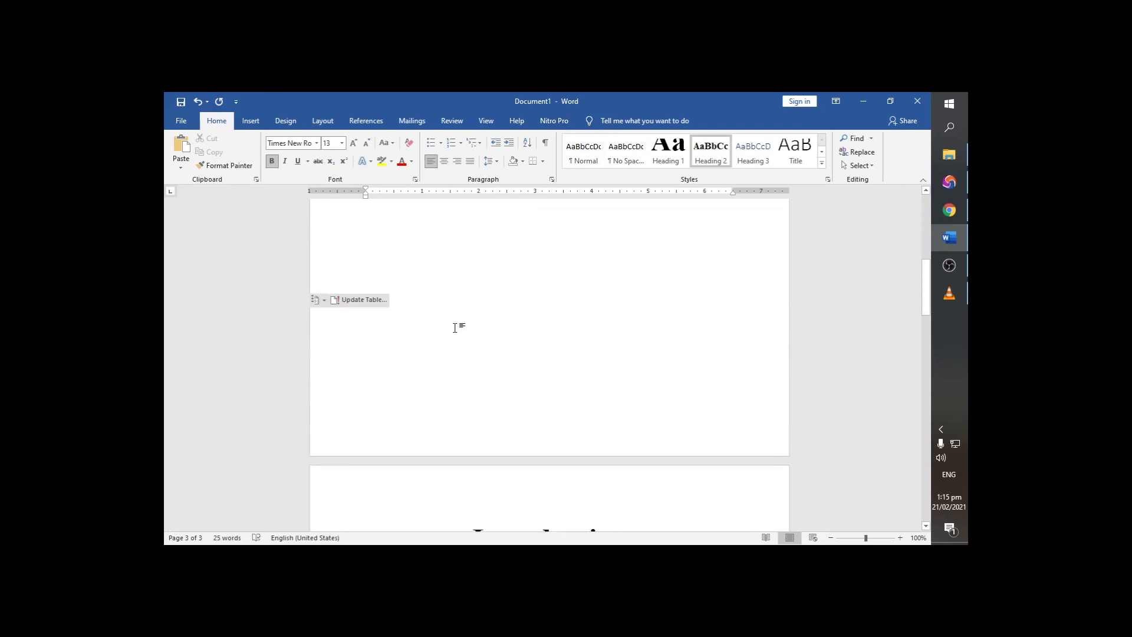
scroll(455, 328, "up", 8)
left_click(407, 271)
scroll(401, 254, "up", 2)
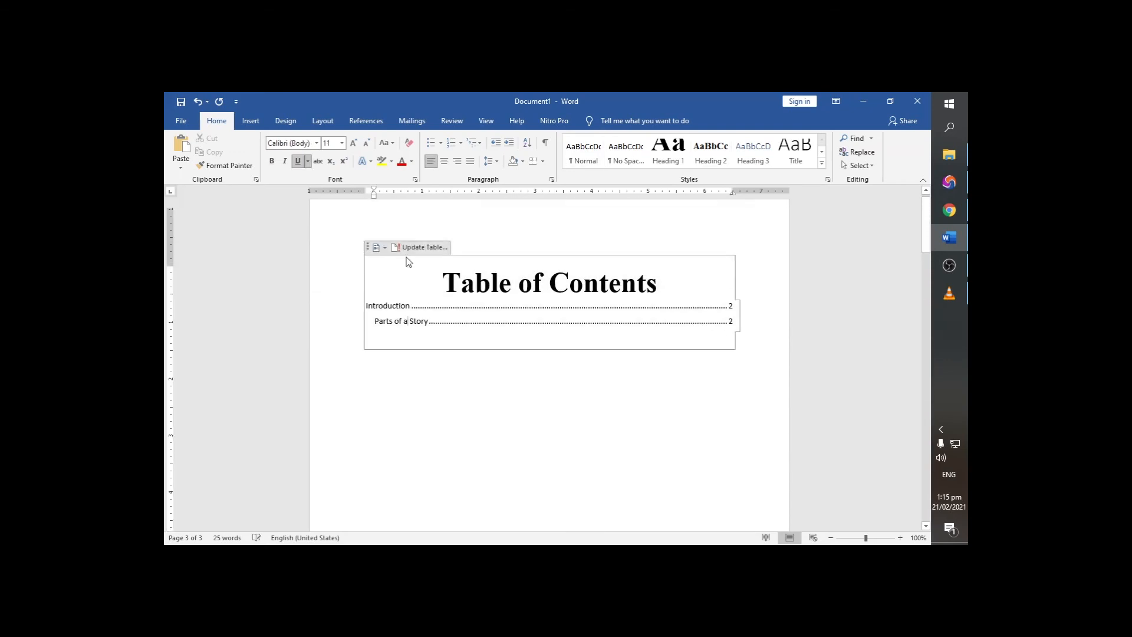
scroll(407, 262, "up", 1)
left_click(415, 257)
left_click(519, 323)
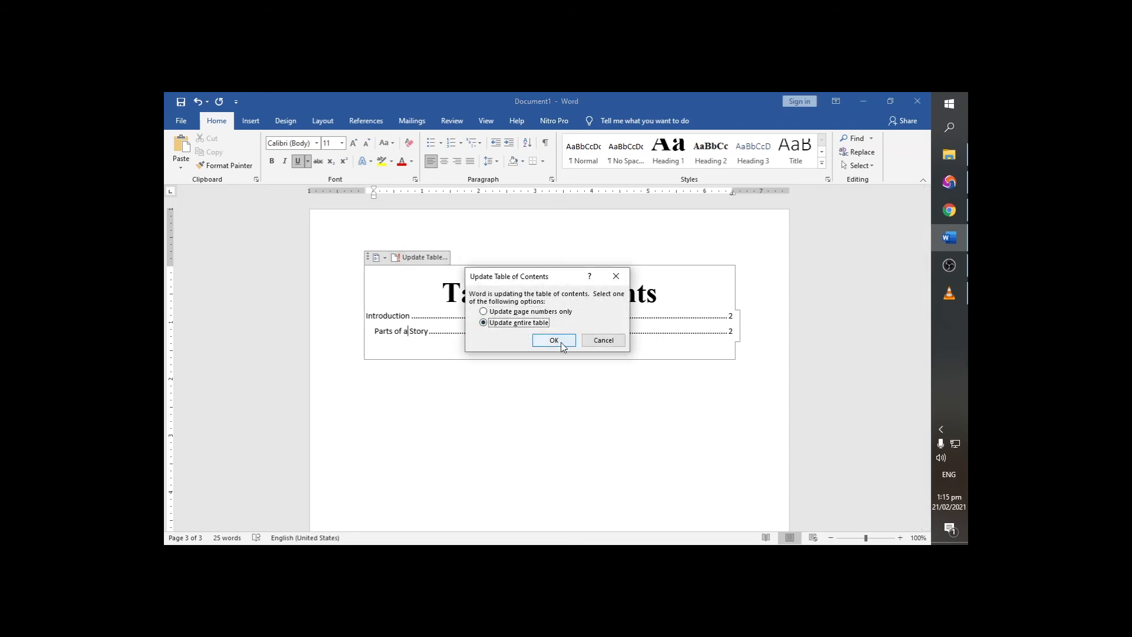
left_click(555, 340)
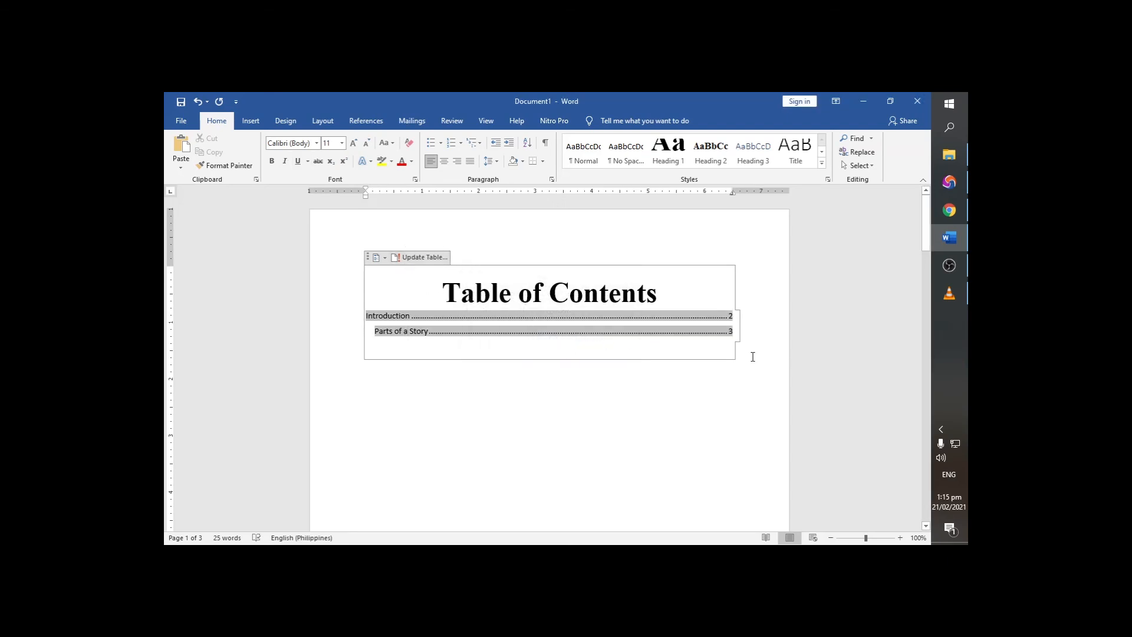
Return to the Introduction page and display the document's reference and table of contents commands
scroll(561, 427, "down", 10)
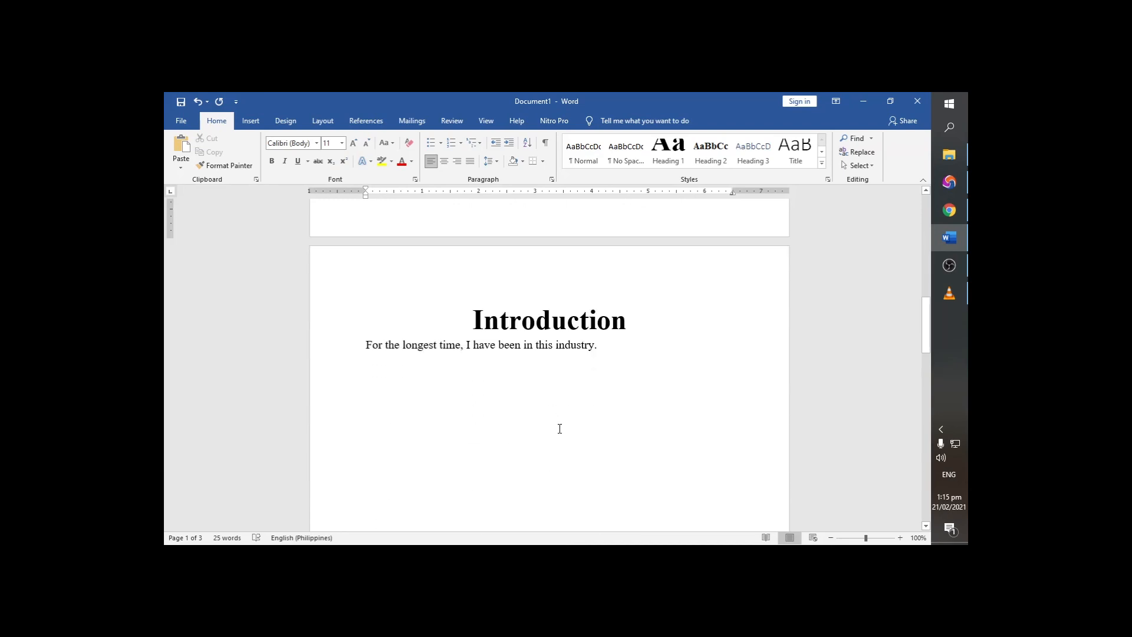
left_click(366, 120)
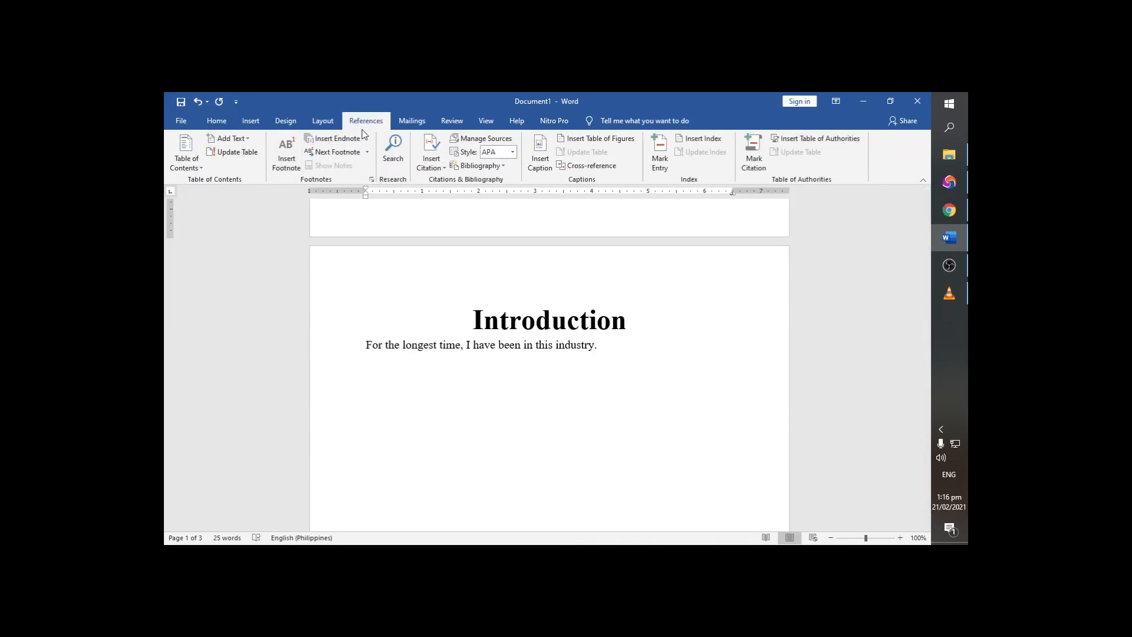